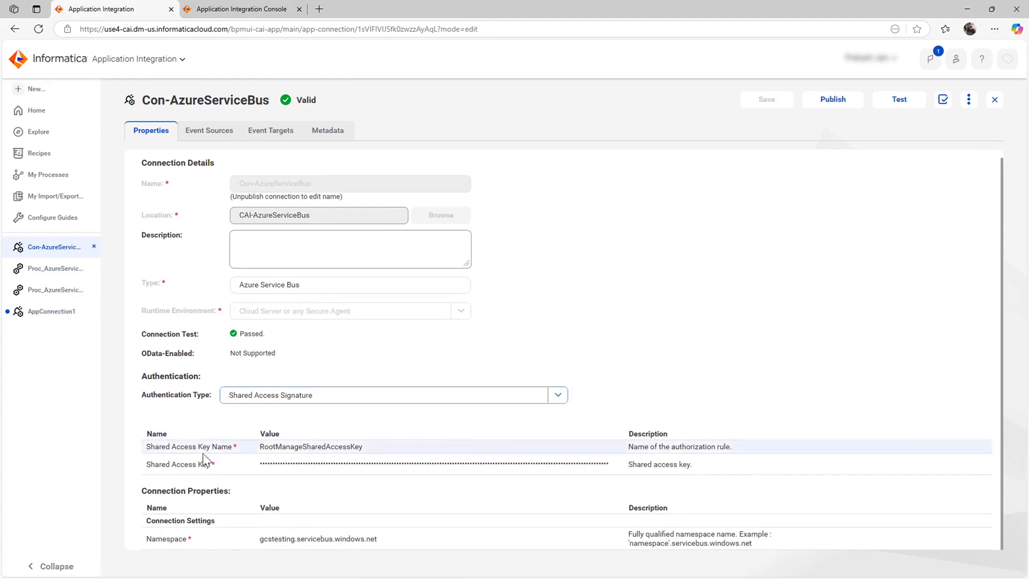
Switch to the Azure portal and examine the primary key entry of the RootManageSharedAccessKey policy in the gcstesting namespace's shared access policies.
{"action": "left_click_drag", "start_coordinate": [188, 446], "coordinate": [203, 467]}
{"action": "left_click", "coordinate": [553, 339]}
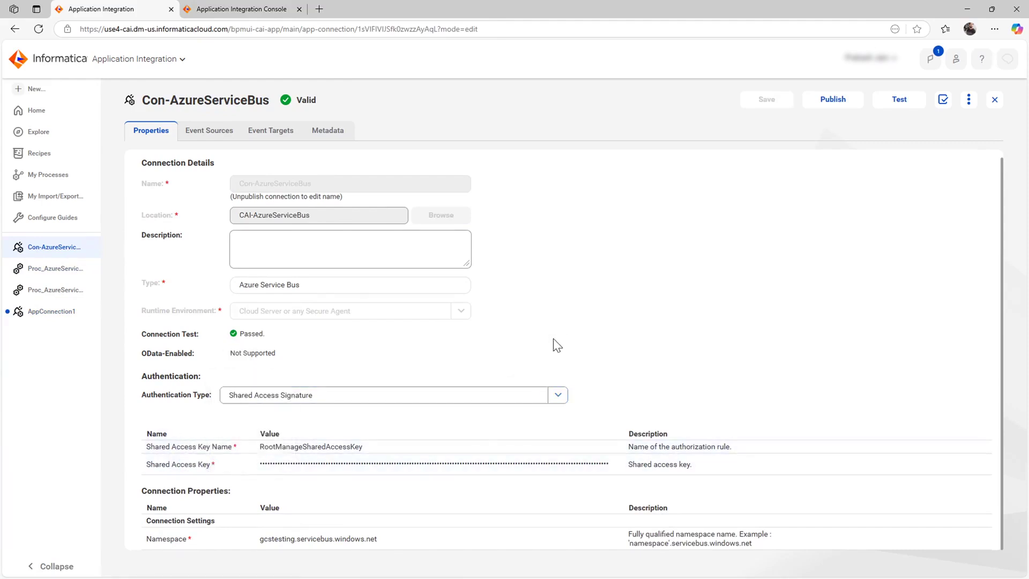
{"action": "key", "text": "alt+Tab"}
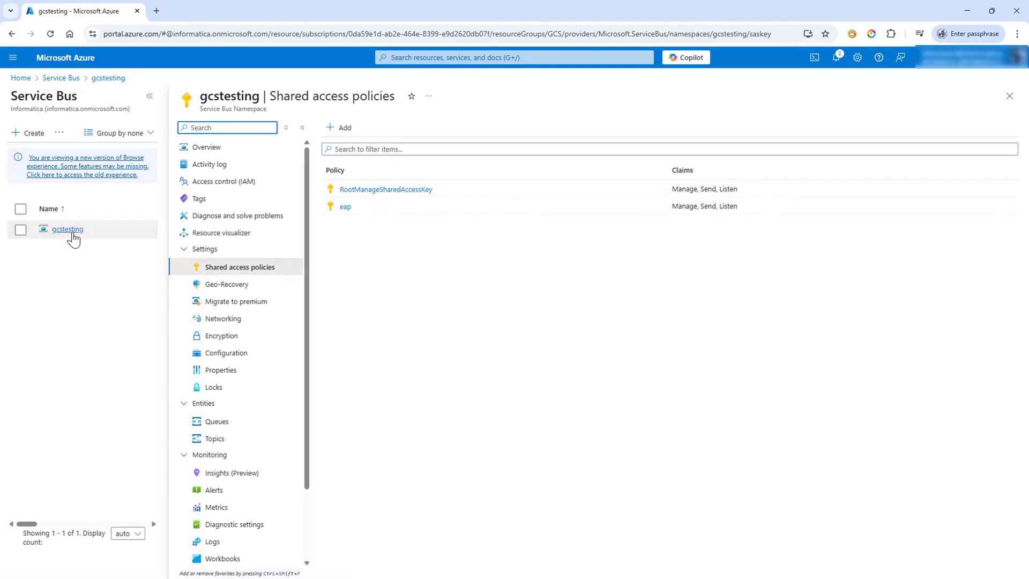
{"action": "left_click", "coordinate": [230, 267]}
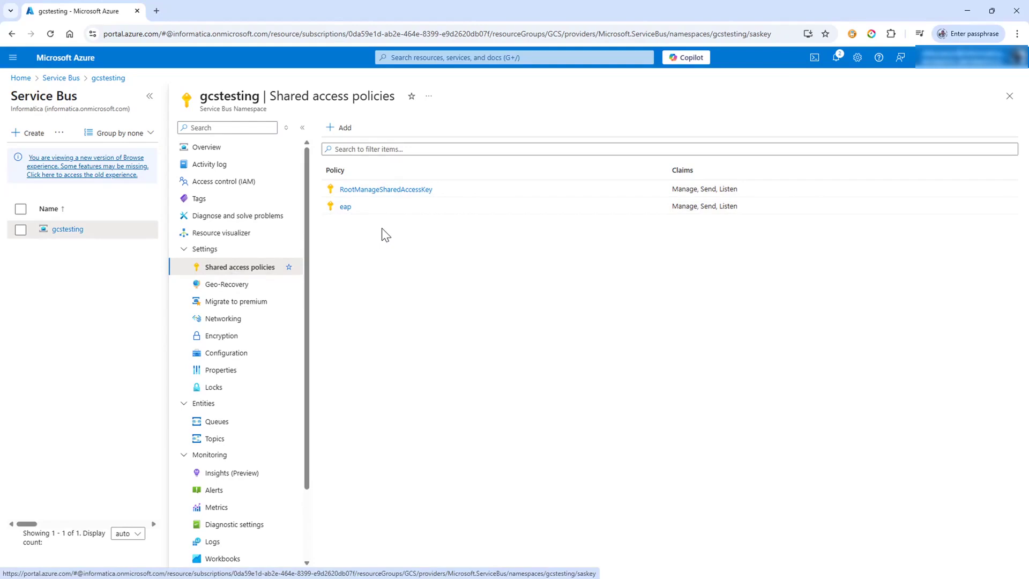
{"action": "left_click", "coordinate": [364, 191]}
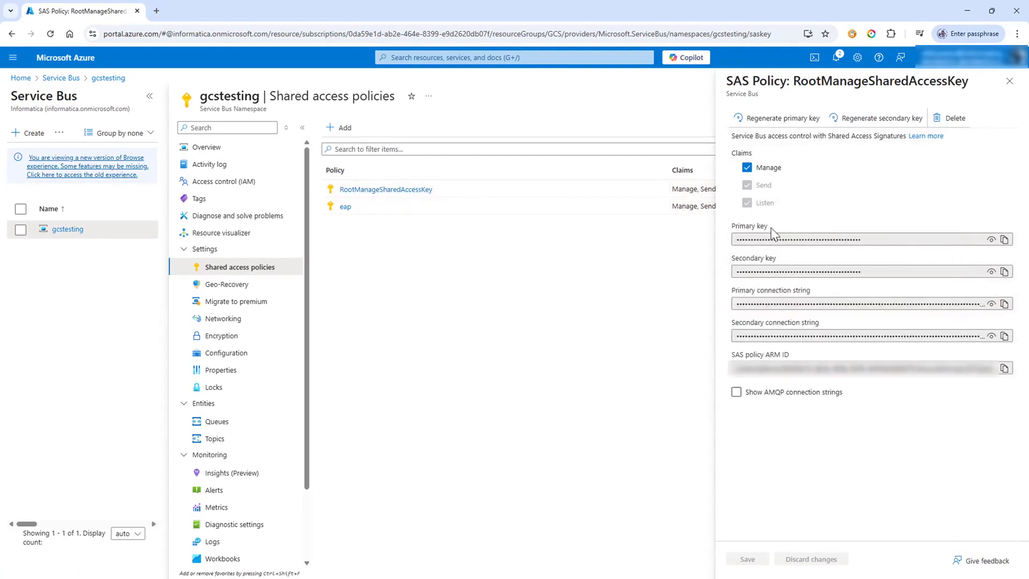
{"action": "left_click_drag", "start_coordinate": [770, 227], "coordinate": [730, 227]}
{"action": "key", "text": "alt+Tab"}
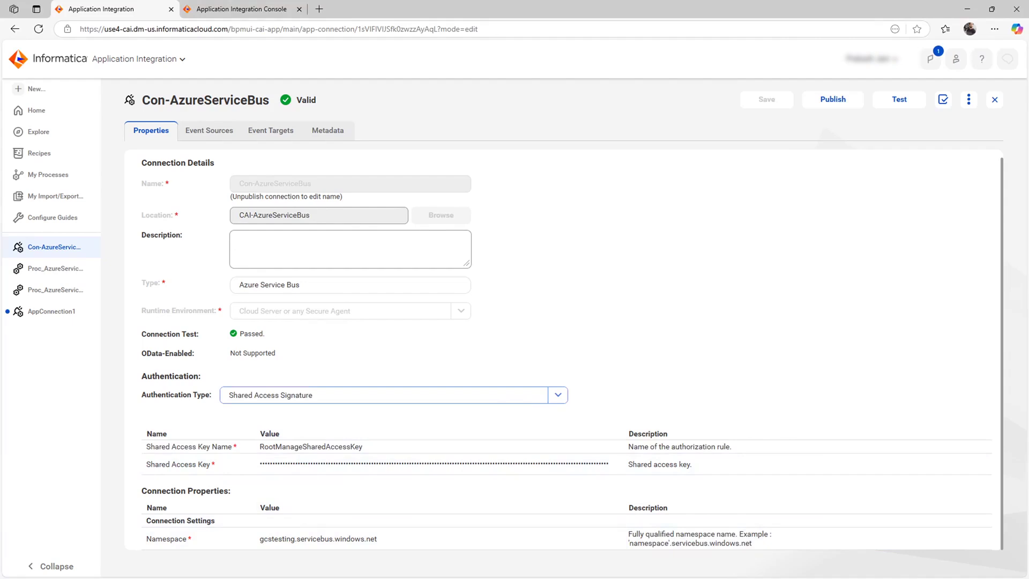
Switch back to Application Integration and review the event source and event target of the Con-AzureServiceBus connection.
{"action": "left_click", "coordinate": [195, 138]}
{"action": "left_click", "coordinate": [261, 140]}
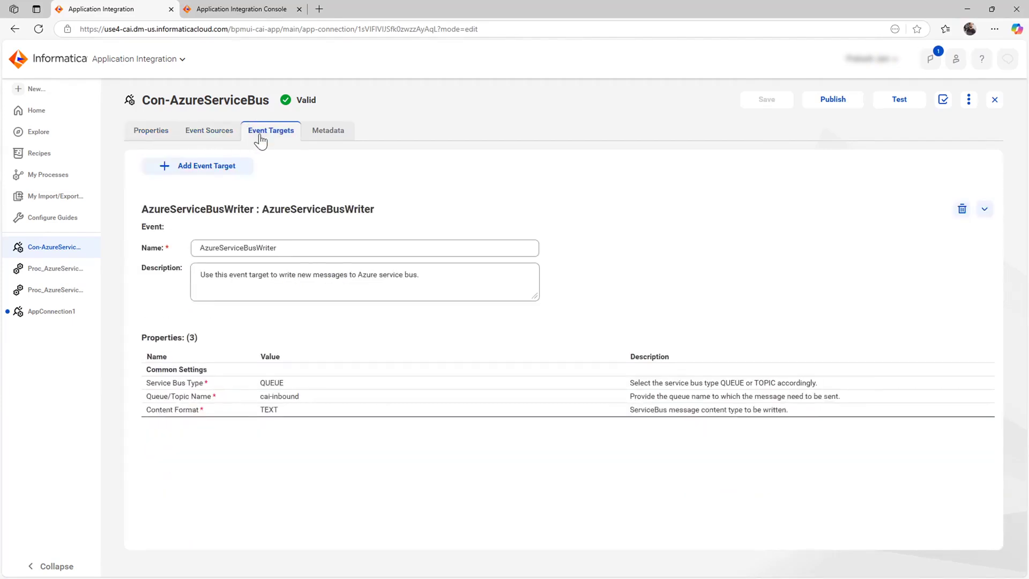
{"action": "left_click", "coordinate": [219, 141]}
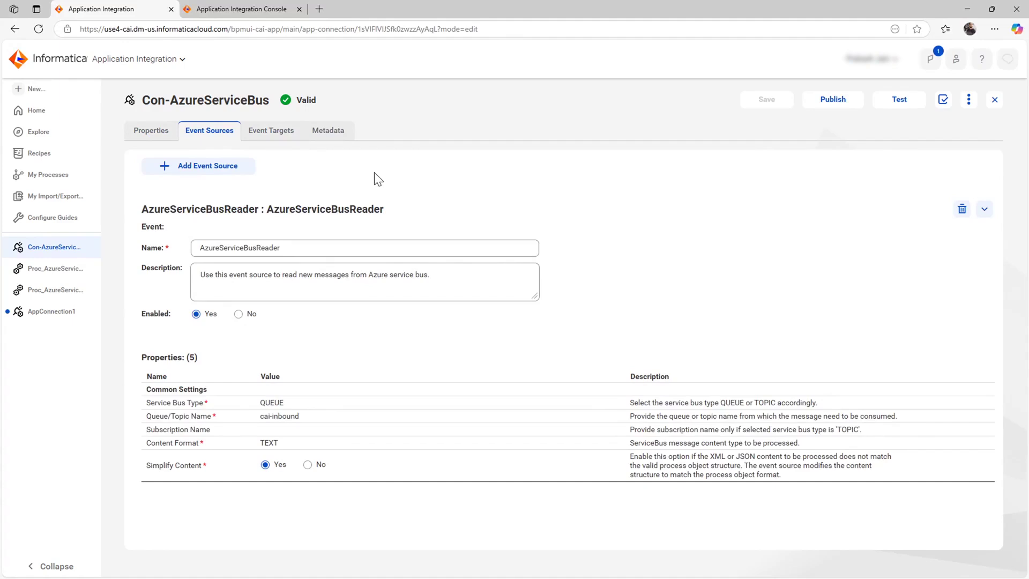
{"action": "left_click", "coordinate": [272, 138]}
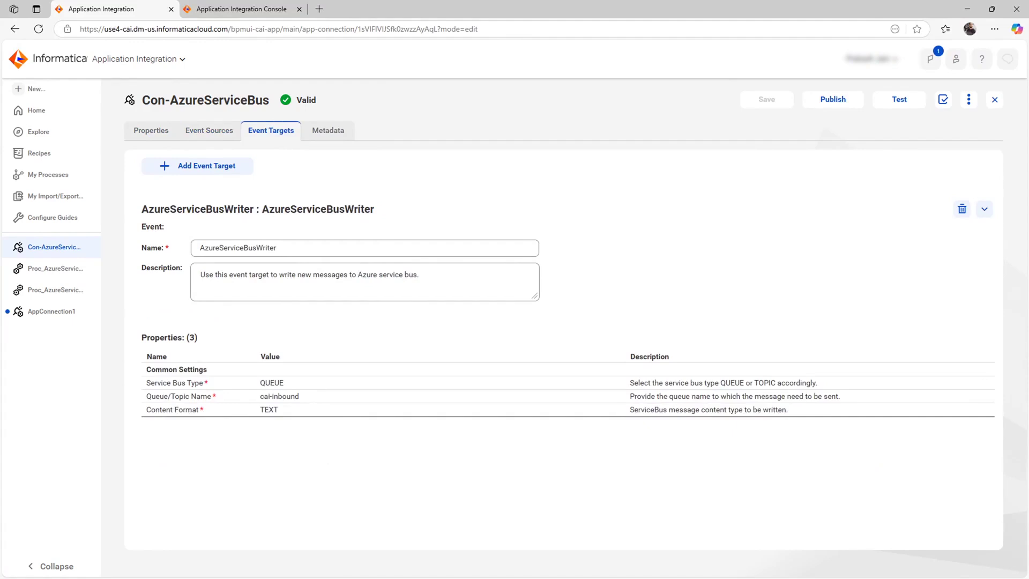
{"action": "left_click", "coordinate": [208, 134]}
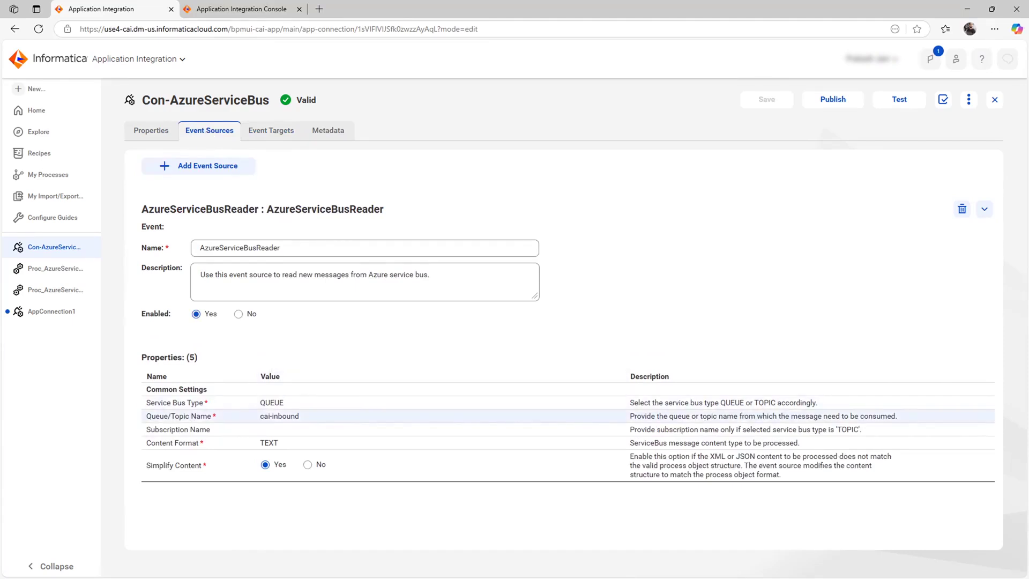
Inspect the Service Bus Type choices and the Enabled option of the AzureServiceBusReader event source, leaving it at QUEUE and Yes.
{"action": "left_click", "coordinate": [294, 403]}
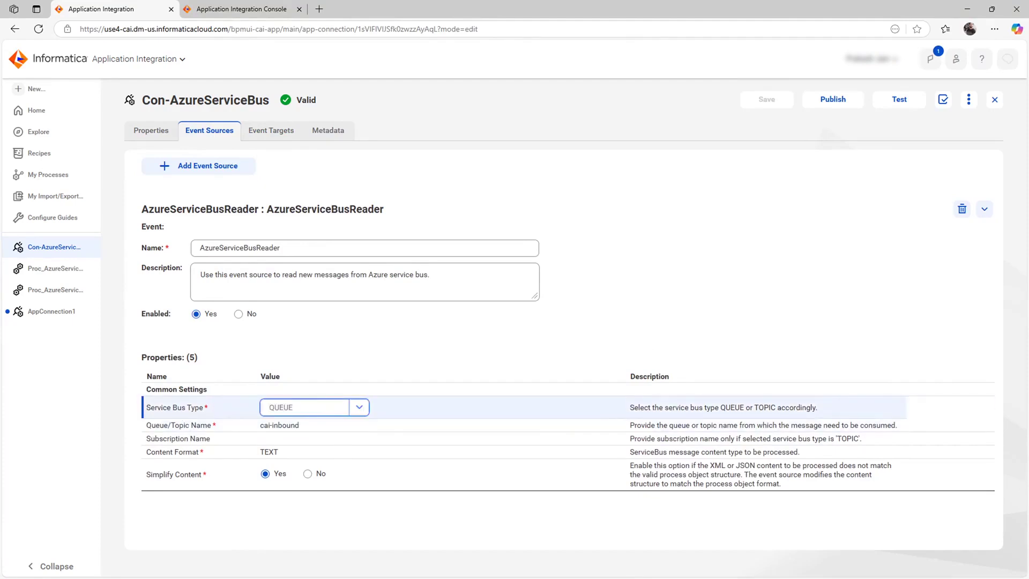
{"action": "left_click", "coordinate": [315, 407]}
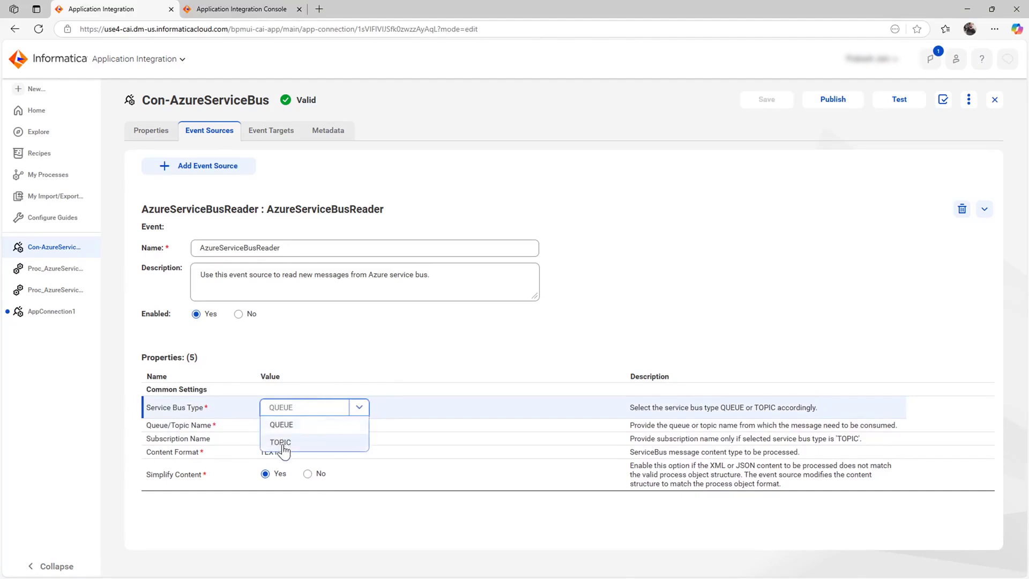
{"action": "left_click", "coordinate": [349, 365]}
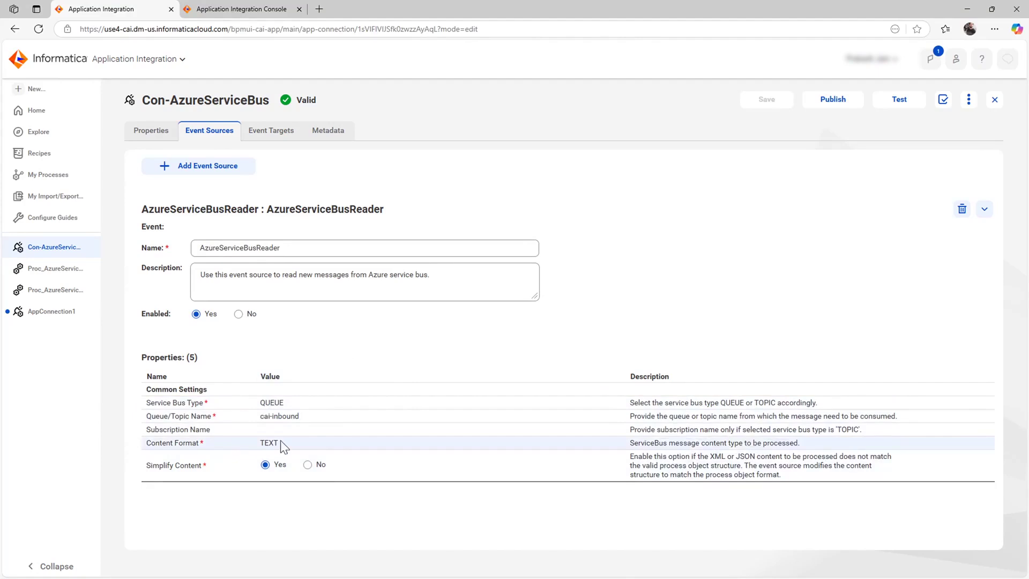
{"action": "left_click", "coordinate": [239, 314]}
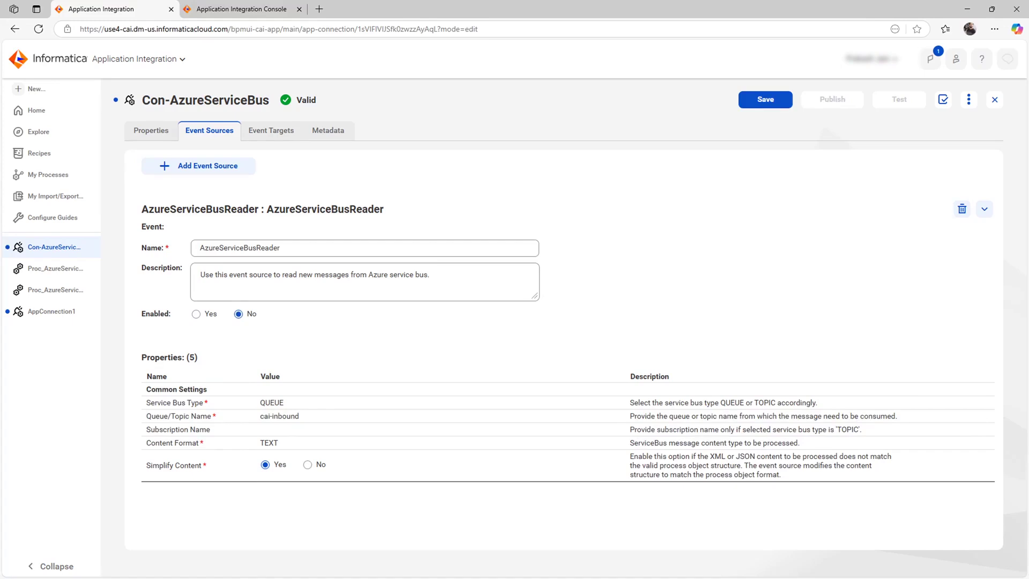
{"action": "left_click", "coordinate": [196, 315]}
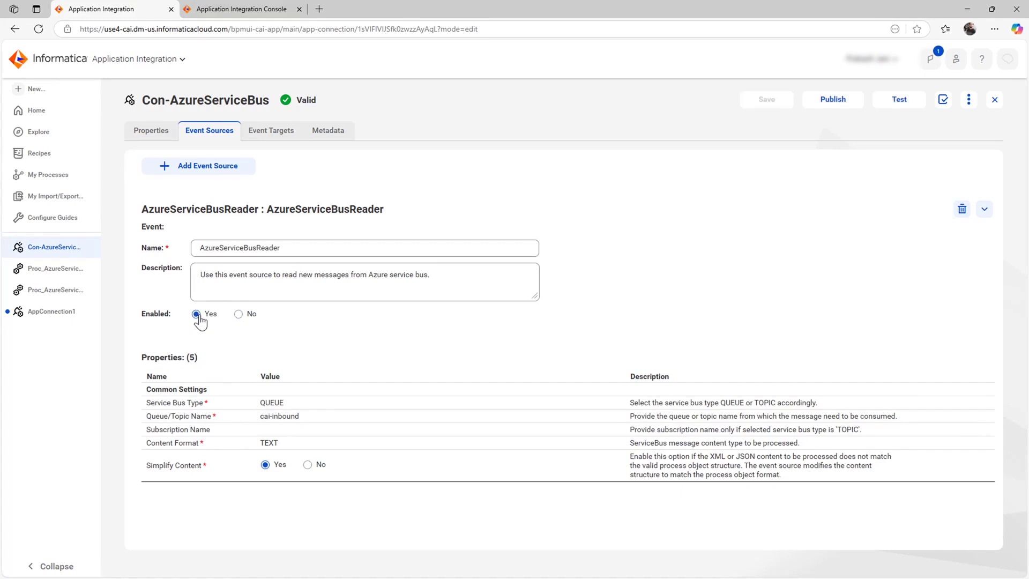
Examine the Service Bus Type of the AzureServiceBusWriter event target and recheck the connection's general properties.
{"action": "left_click", "coordinate": [271, 131]}
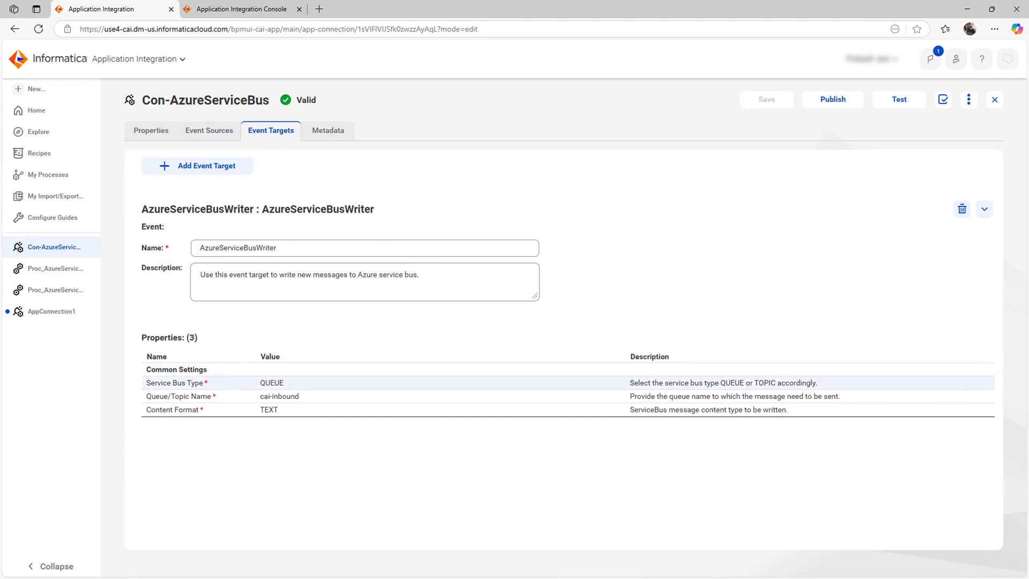
{"action": "left_click", "coordinate": [277, 383]}
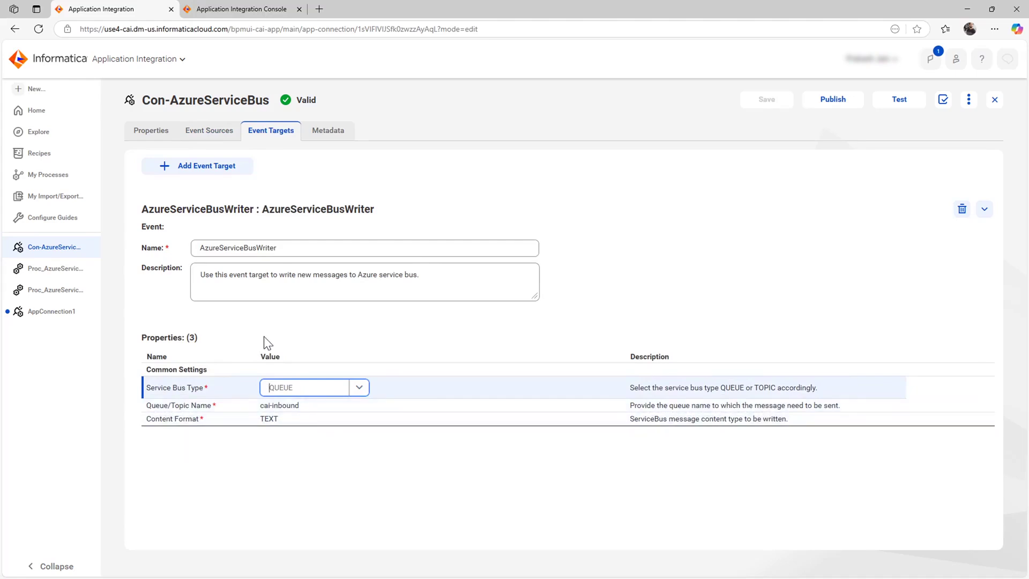
{"action": "left_click", "coordinate": [159, 134]}
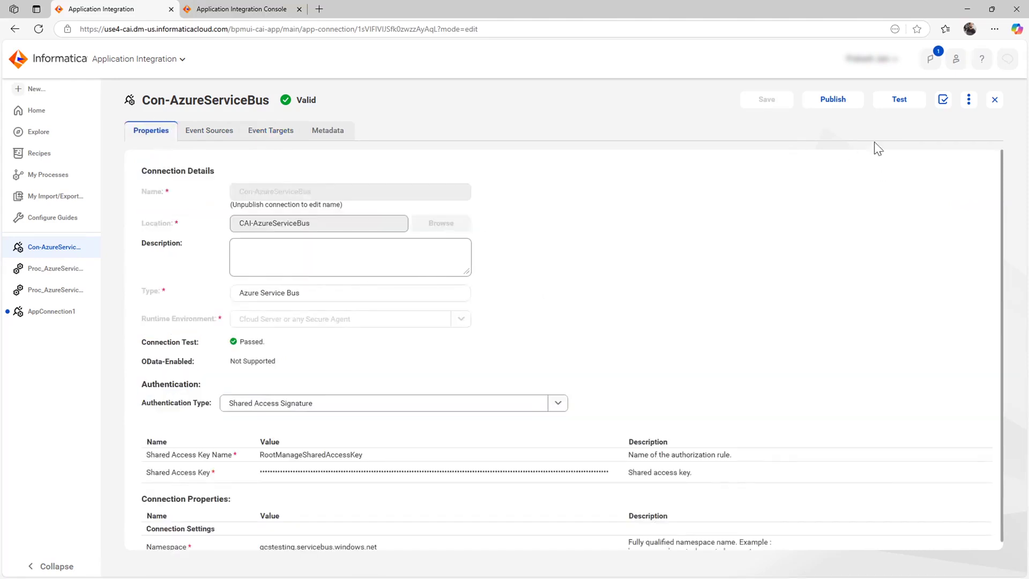
{"action": "left_click", "coordinate": [899, 100]}
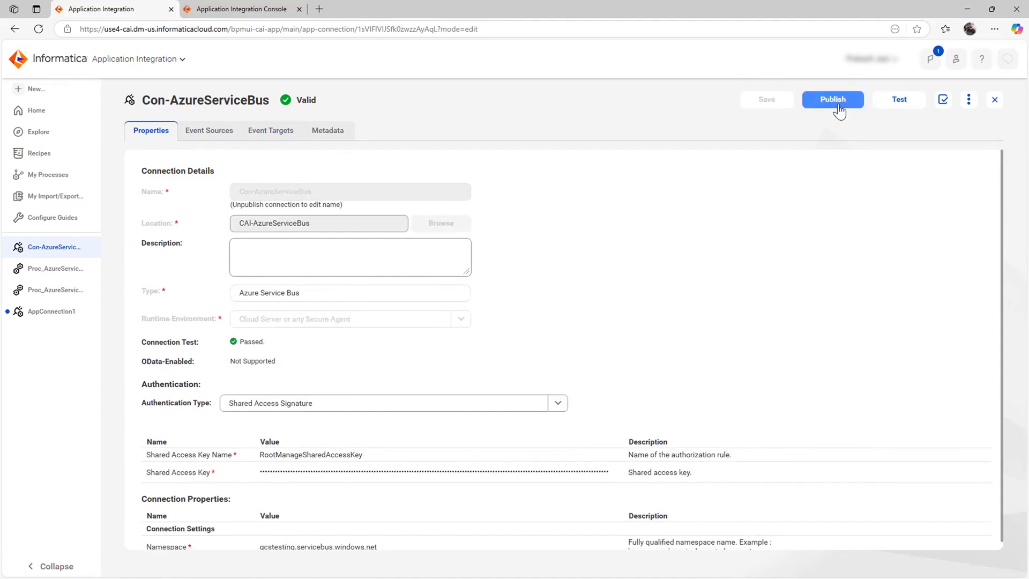
{"action": "left_click", "coordinate": [330, 131]}
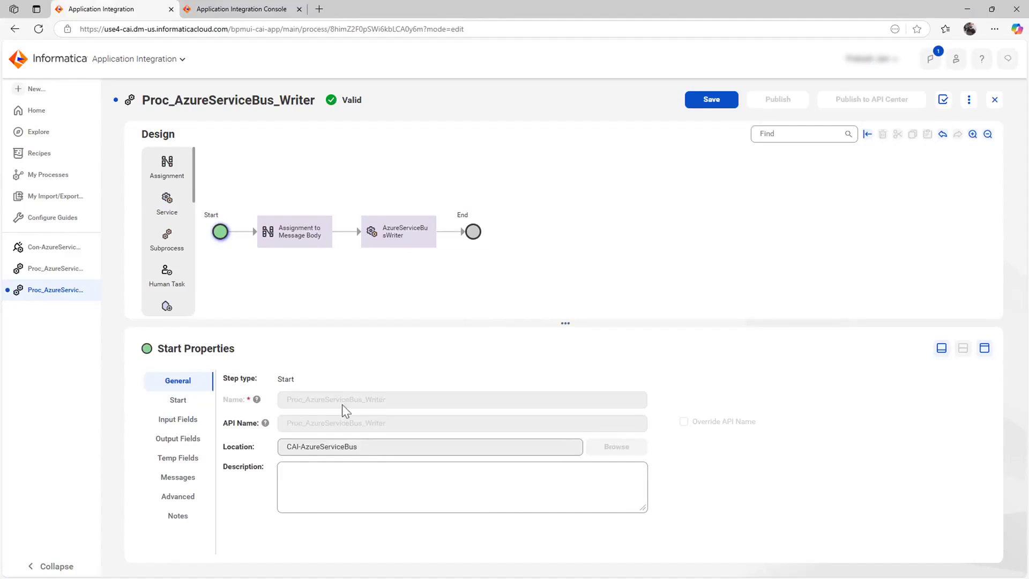
In Proc_AzureServiceBus_Writer, set temp field tmp_ASB_writer to the connection-defined type ServiceBusMessage from CAI-AzureServiceBus > Con-AzureServiceBus.
{"action": "left_click", "coordinate": [181, 459]}
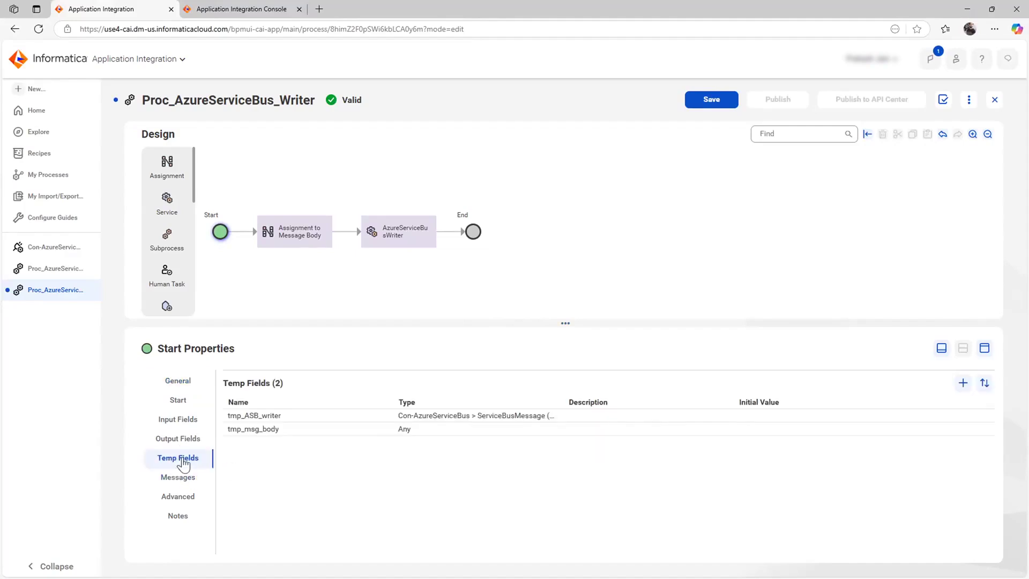
{"action": "left_click", "coordinate": [467, 419]}
{"action": "left_click", "coordinate": [487, 420]}
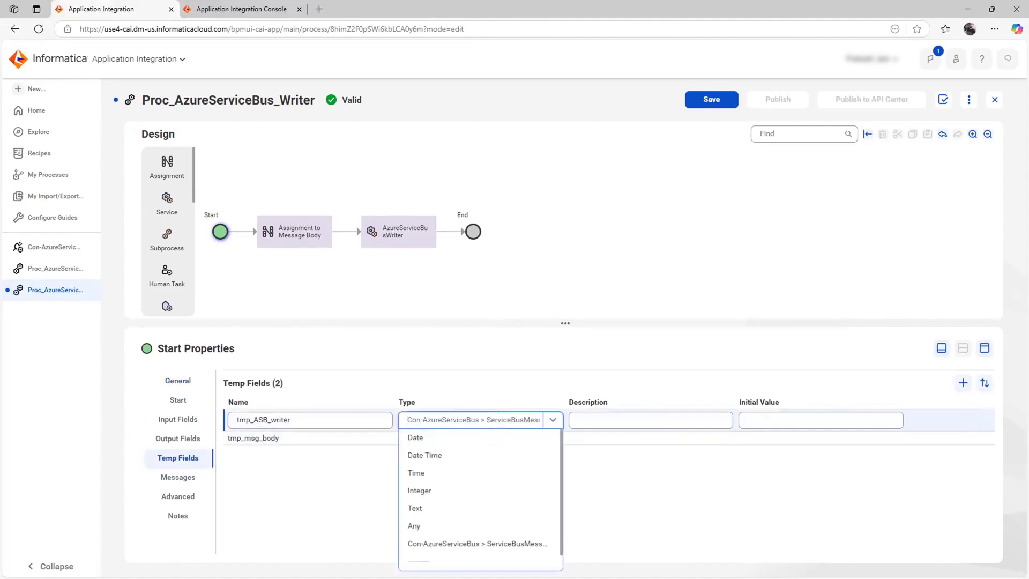
{"action": "scroll", "coordinate": [487, 480], "scroll_direction": "down", "scroll_amount": 1}
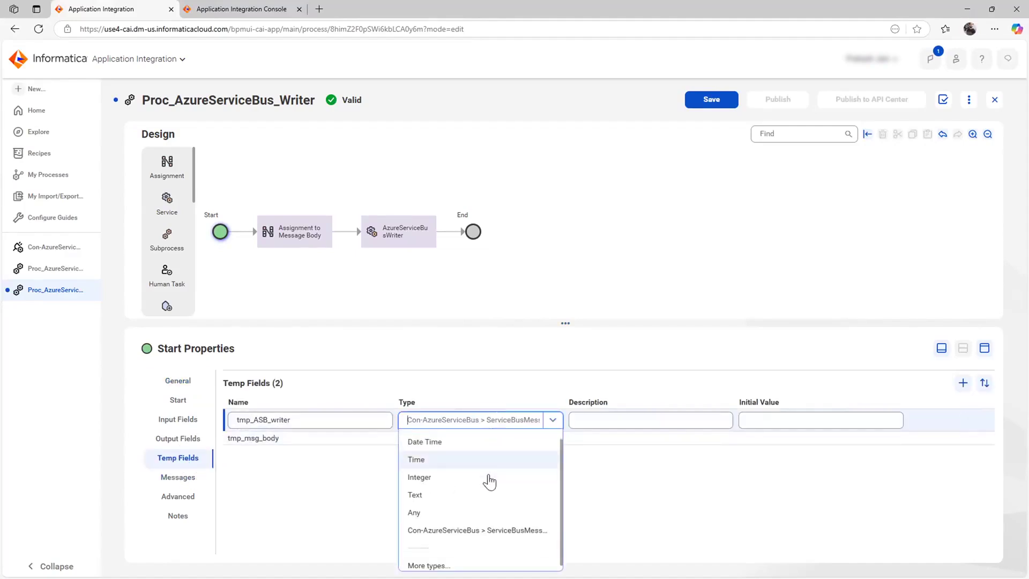
{"action": "left_click", "coordinate": [424, 561]}
{"action": "left_click", "coordinate": [472, 213]}
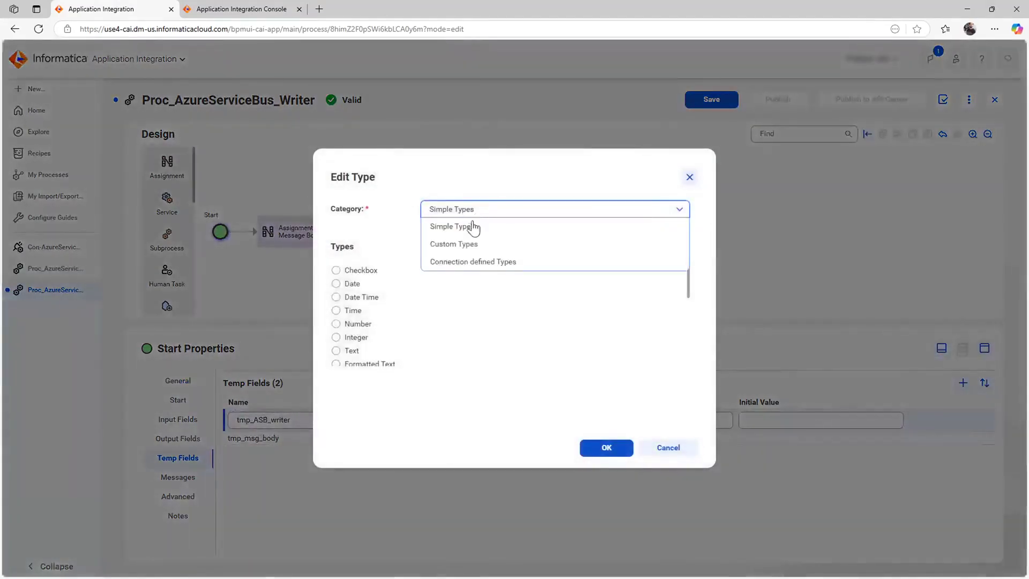
{"action": "left_click", "coordinate": [465, 263]}
{"action": "left_click", "coordinate": [457, 232]}
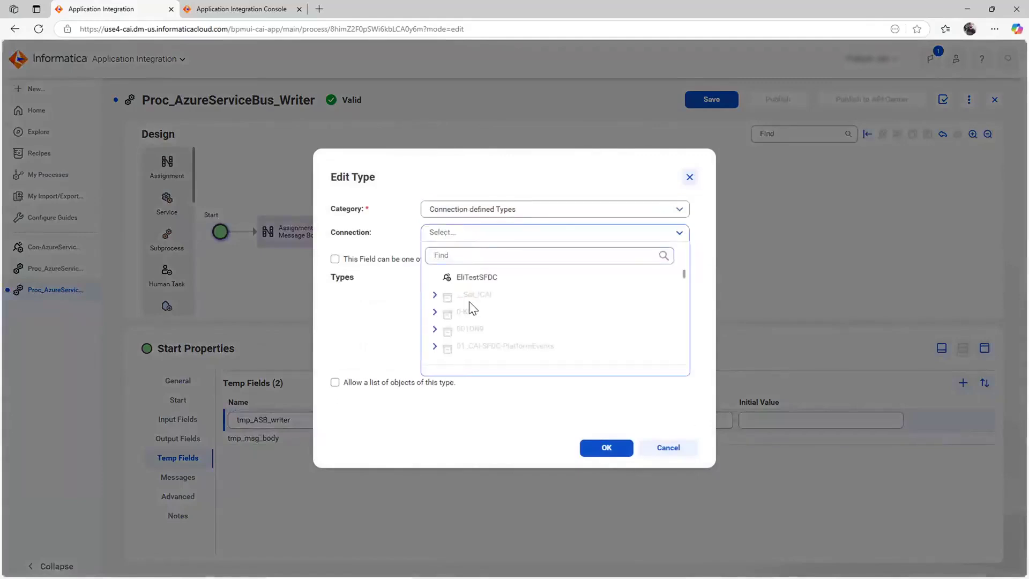
{"action": "scroll", "coordinate": [470, 320], "scroll_direction": "up", "scroll_amount": 2}
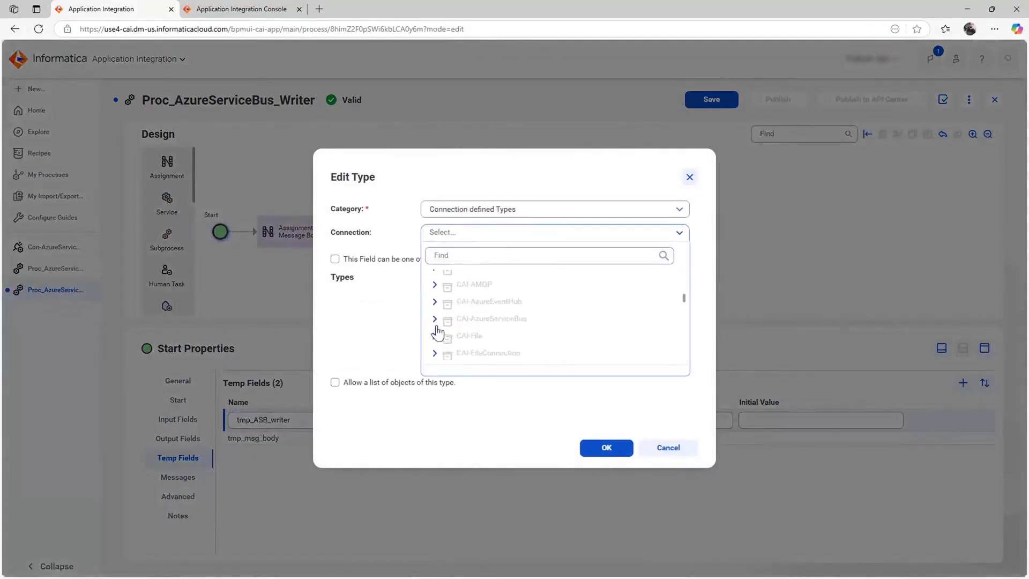
{"action": "left_click_drag", "start_coordinate": [681, 290], "coordinate": [683, 297]}
{"action": "left_click", "coordinate": [523, 331]}
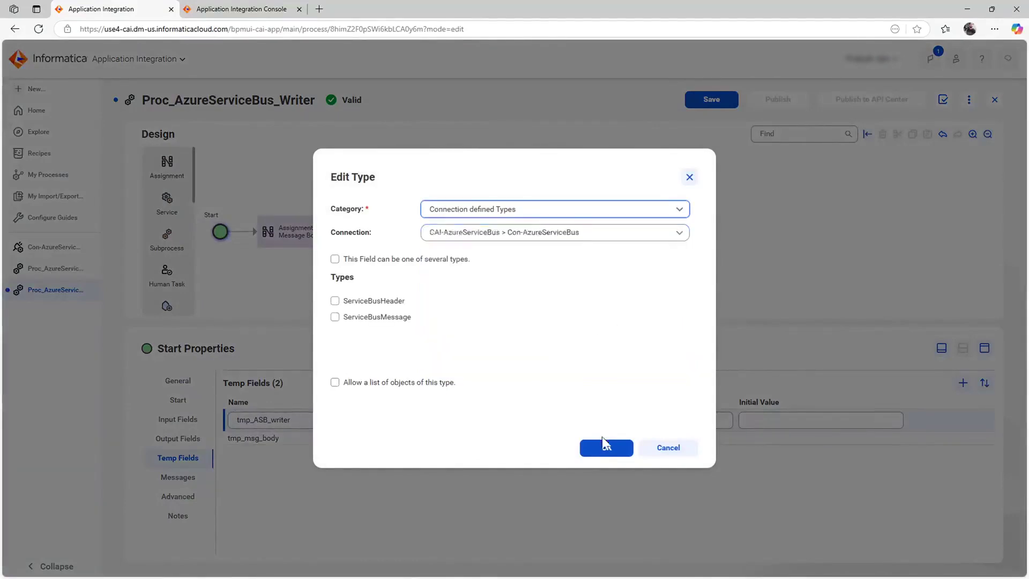
{"action": "left_click", "coordinate": [335, 317]}
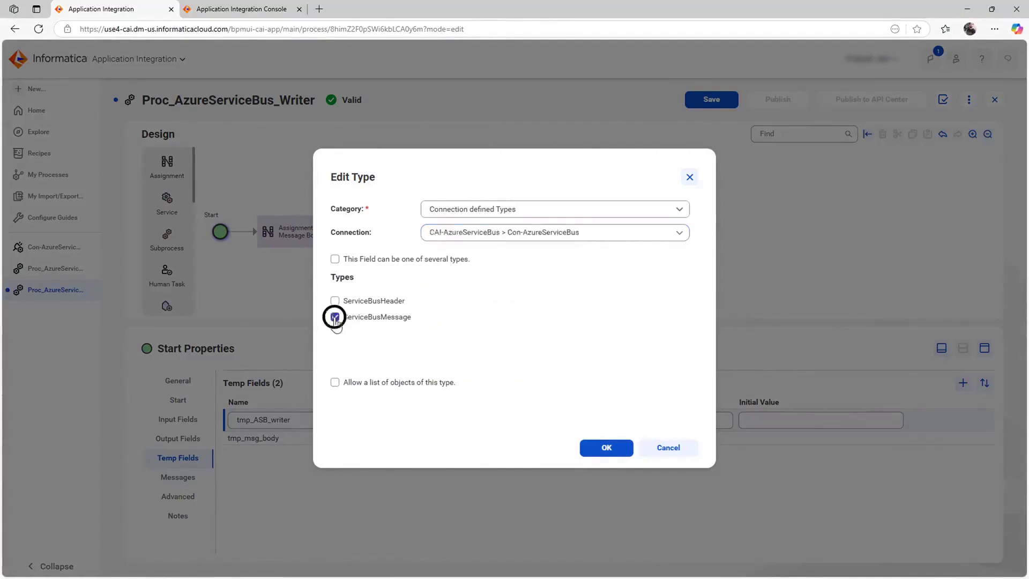
{"action": "left_click", "coordinate": [604, 448]}
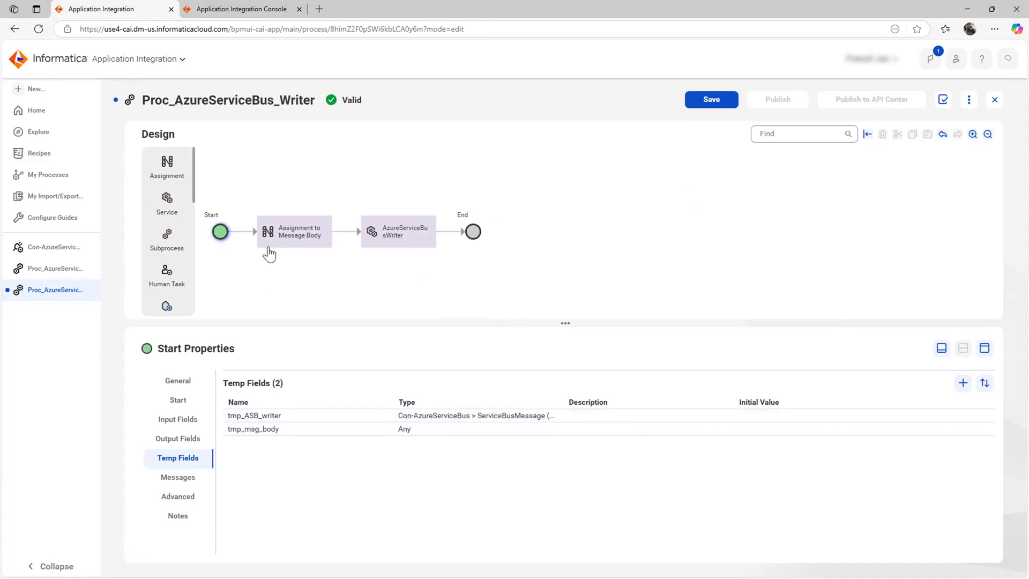
Add the ServiceBus Headers field of tmp_ASB_writer to the assignments of the Assignment to Message Body step.
{"action": "left_click", "coordinate": [290, 239]}
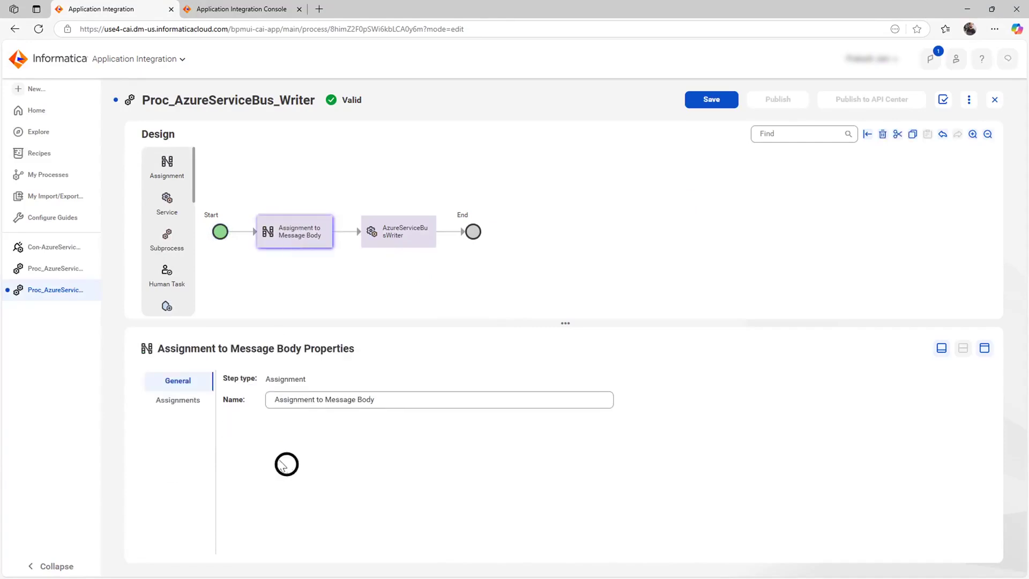
{"action": "left_click", "coordinate": [182, 407]}
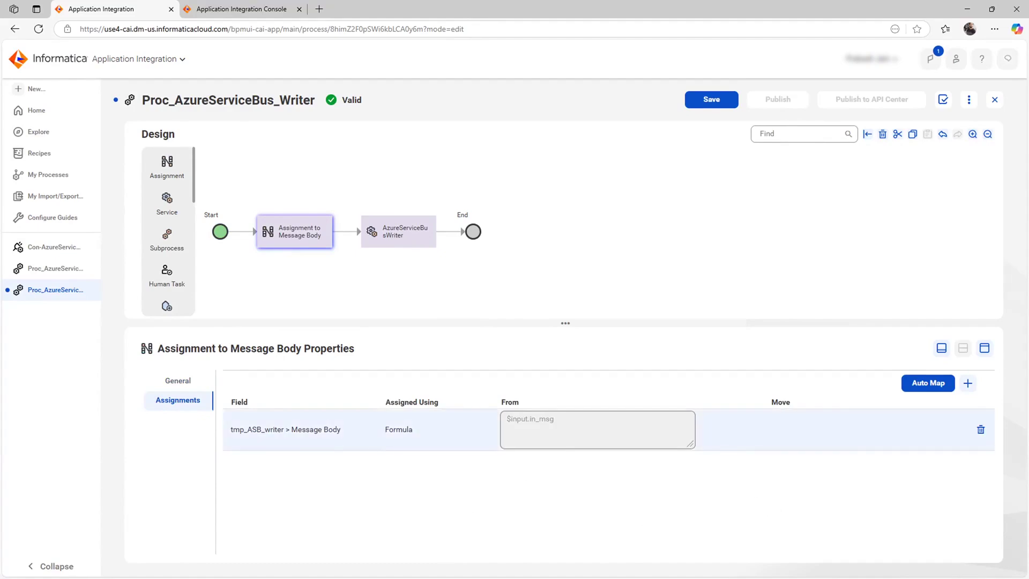
{"action": "left_click_drag", "start_coordinate": [290, 429], "coordinate": [343, 429]}
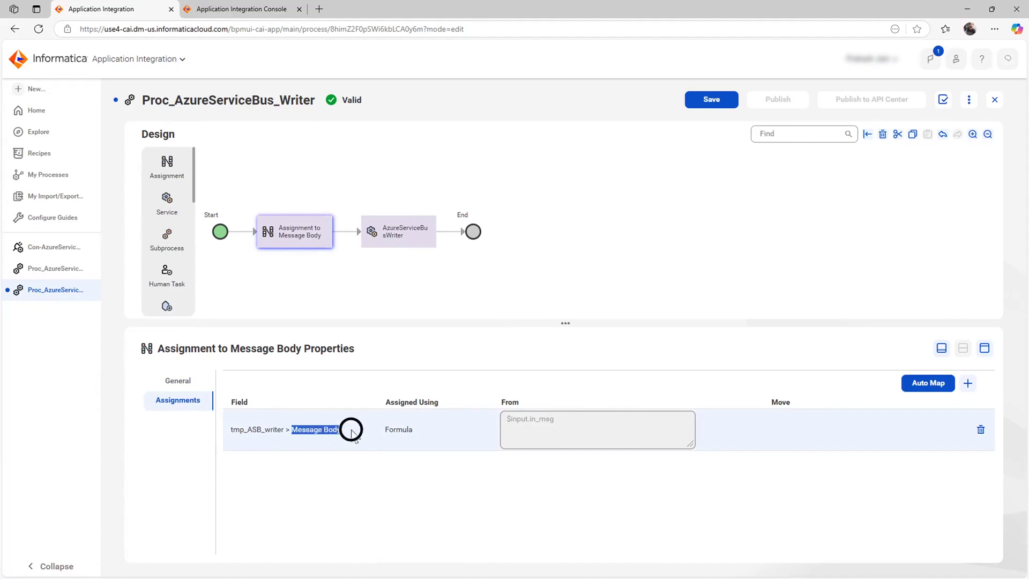
{"action": "left_click", "coordinate": [967, 382]}
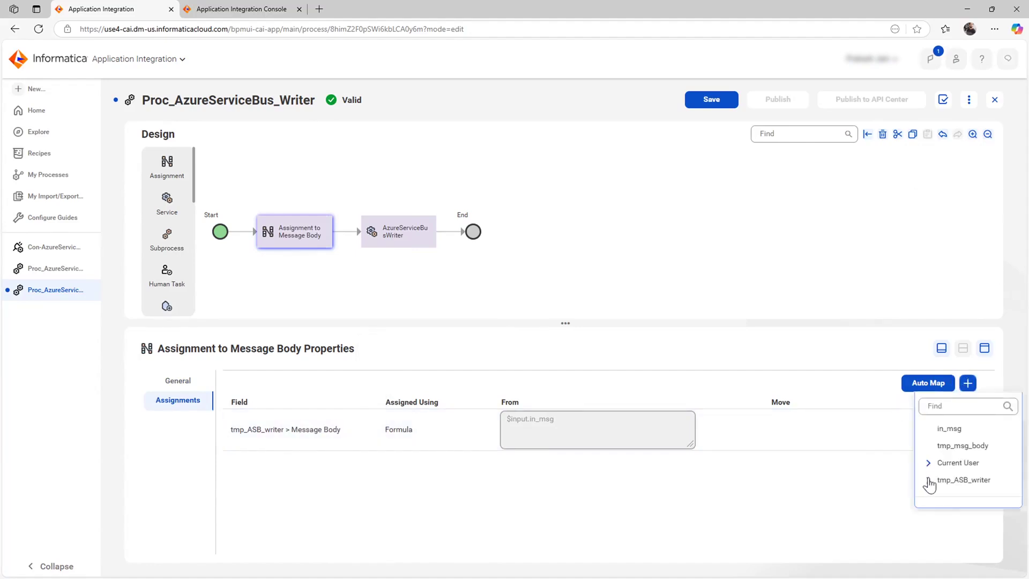
{"action": "left_click", "coordinate": [928, 480]}
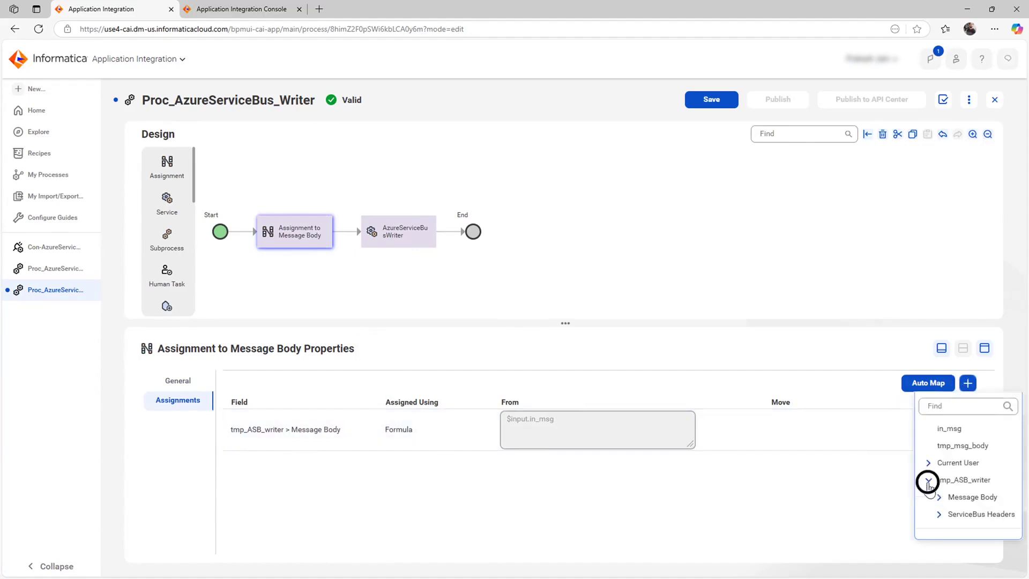
{"action": "left_click", "coordinate": [970, 516]}
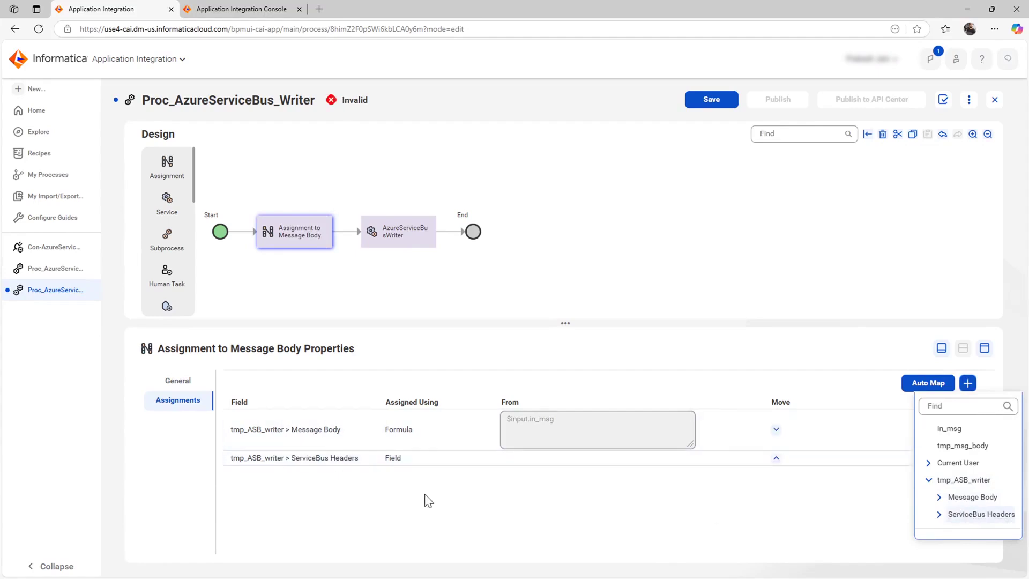
Add the whole tmp_ASB_writer field as another assignment in the Assignment to Message Body step.
{"action": "left_click", "coordinate": [490, 515]}
{"action": "left_click", "coordinate": [968, 386]}
{"action": "left_click", "coordinate": [959, 481]}
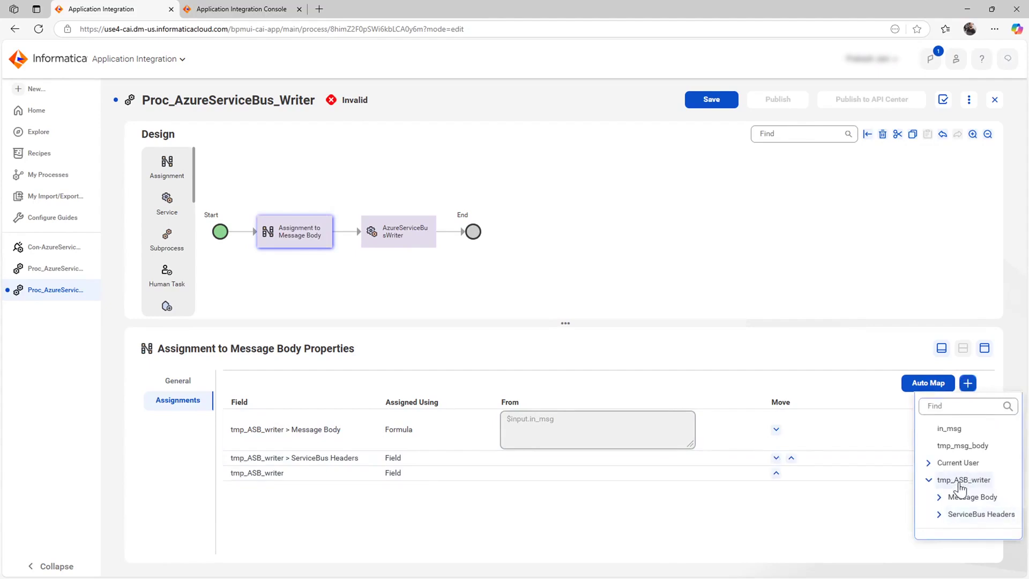
Assign tmp_ASB_writer using a Formula whose expression is the ServiceBusMessage XML object with its headers and body elements.
{"action": "left_click", "coordinate": [427, 475]}
{"action": "left_click", "coordinate": [427, 476]}
{"action": "left_click", "coordinate": [412, 528]}
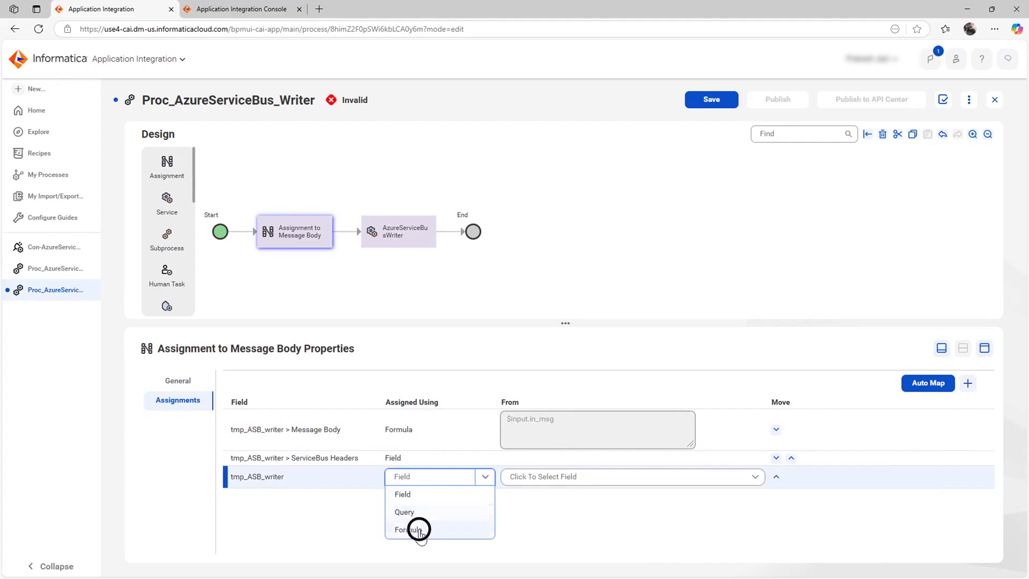
{"action": "left_click", "coordinate": [710, 477]}
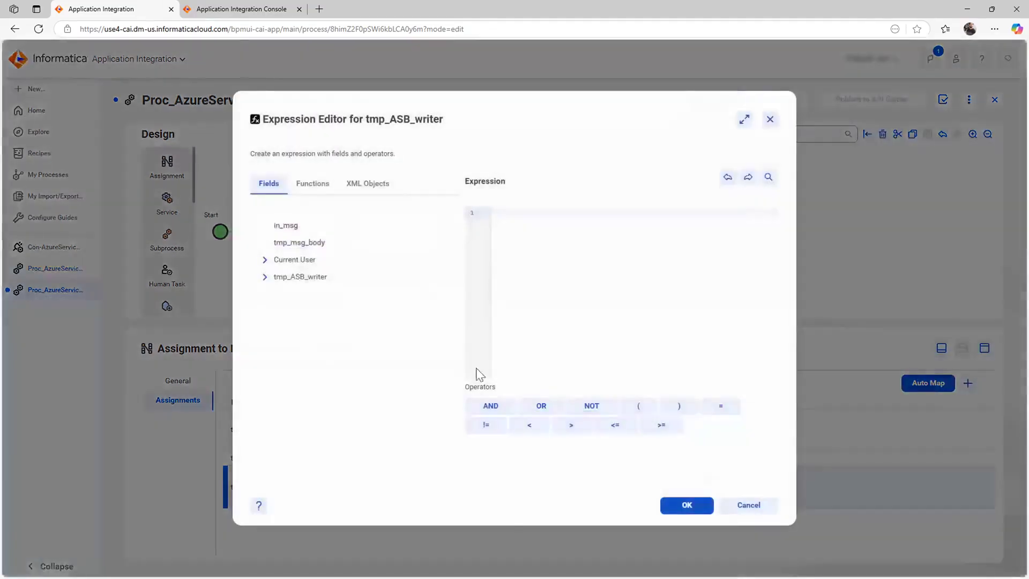
{"action": "left_click", "coordinate": [379, 195]}
{"action": "left_click", "coordinate": [319, 224]}
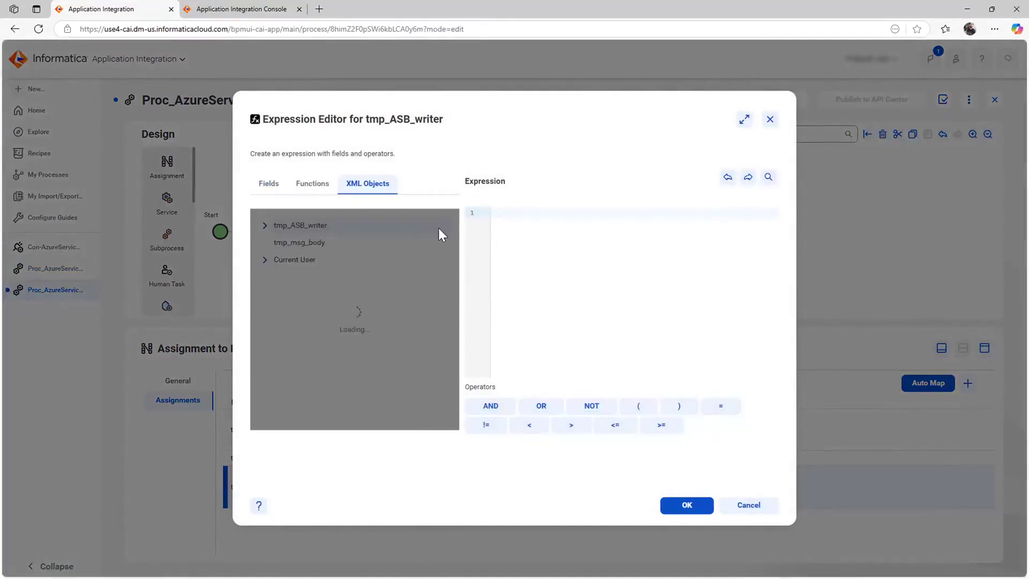
{"action": "left_click", "coordinate": [432, 225]}
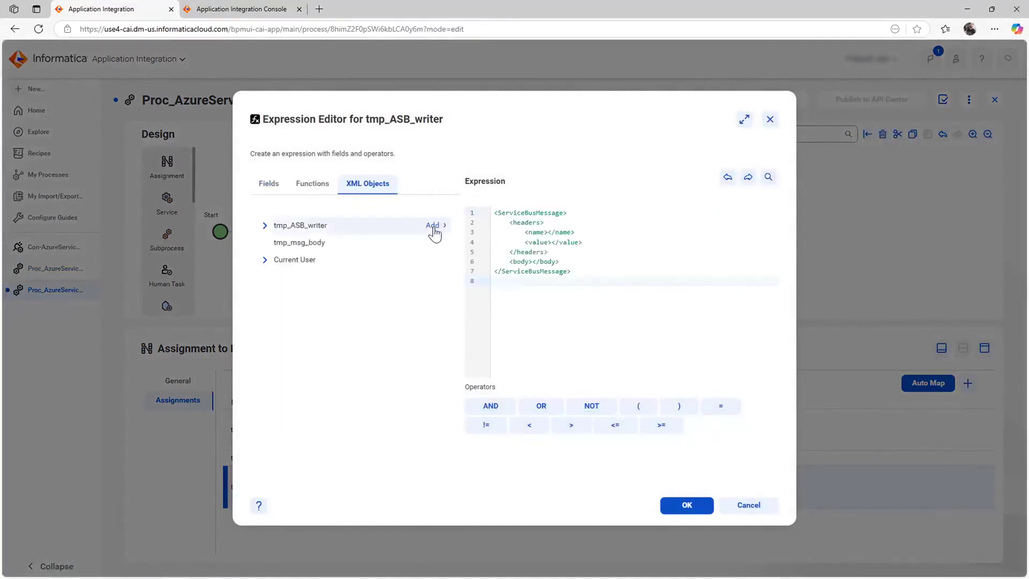
{"action": "left_click_drag", "start_coordinate": [507, 222], "coordinate": [558, 261]}
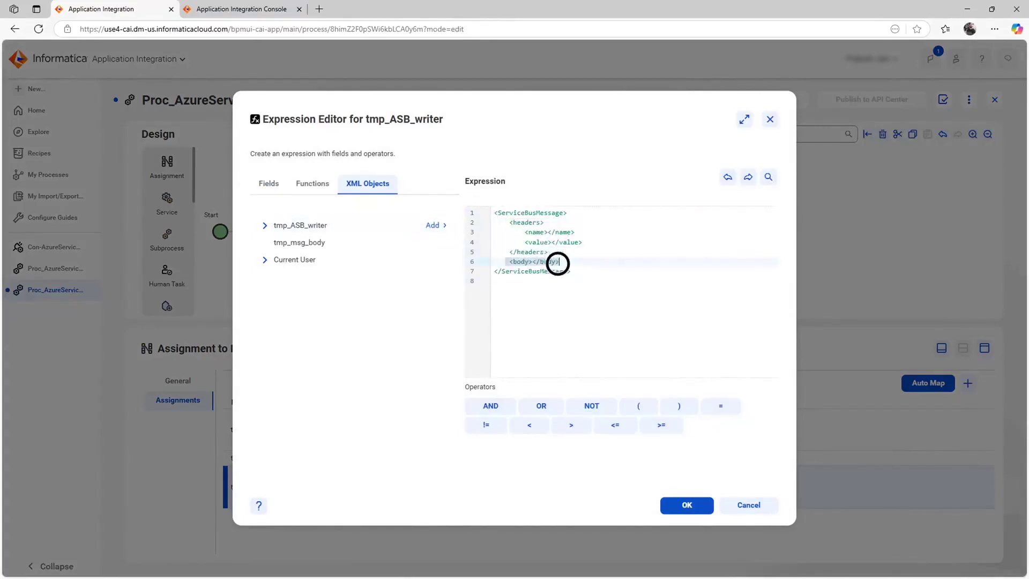
{"action": "left_click", "coordinate": [678, 503]}
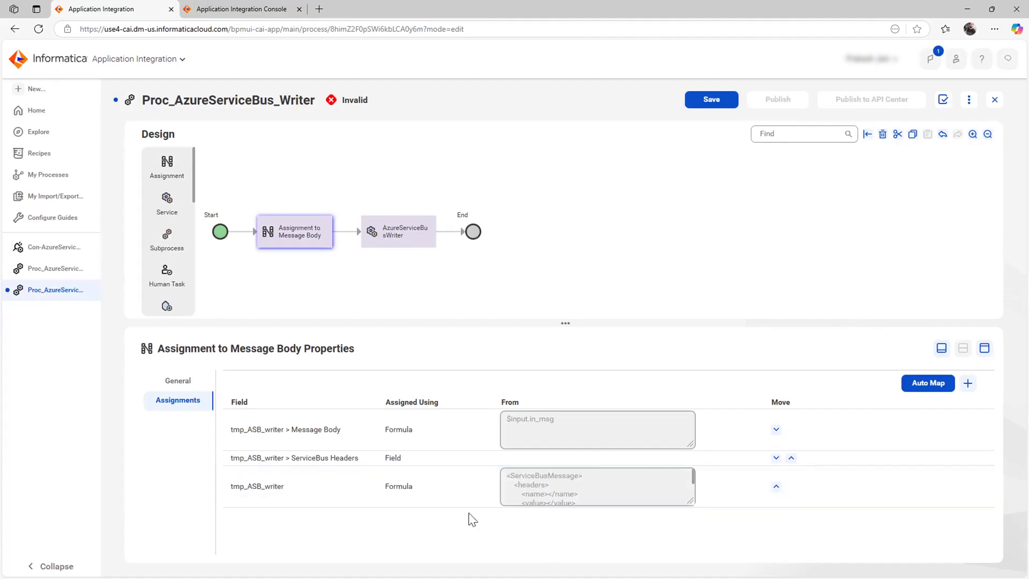
Review the Message Body assignment, then the AzureServiceBusWriter step's connection, action and event input field mapping.
{"action": "left_click", "coordinate": [348, 430]}
{"action": "left_click_drag", "start_coordinate": [348, 430], "coordinate": [302, 429]}
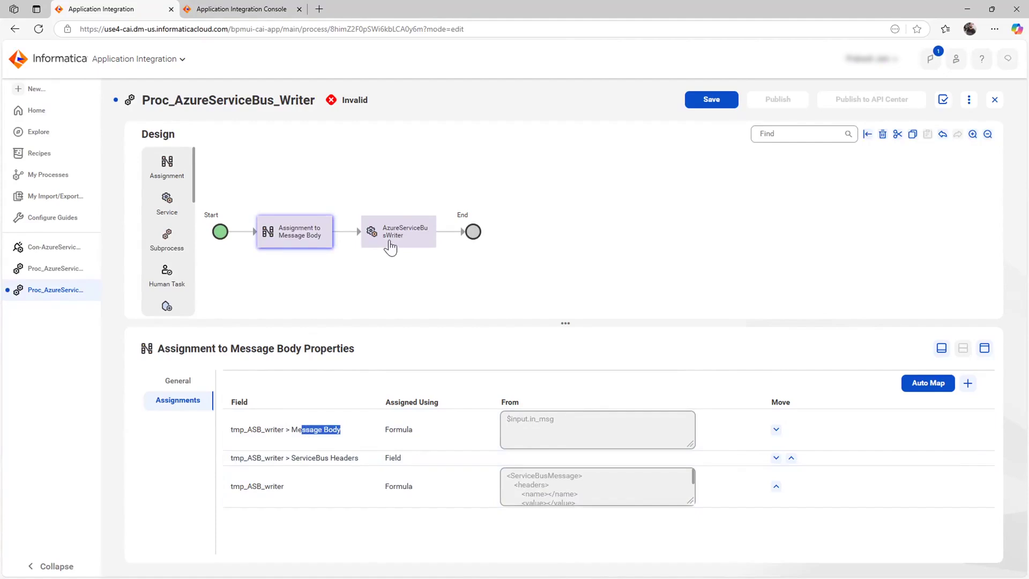
{"action": "left_click", "coordinate": [385, 242]}
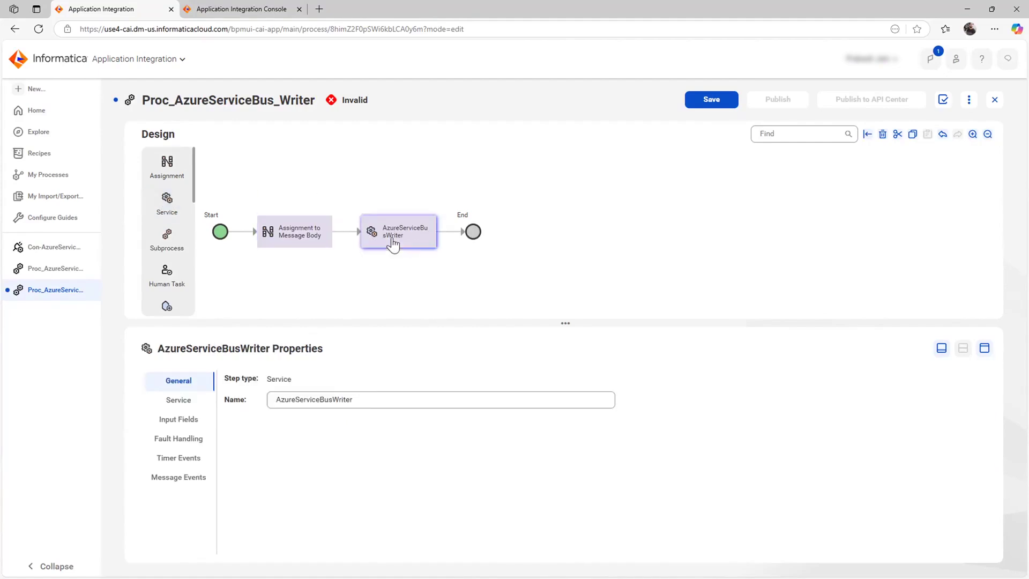
{"action": "left_click", "coordinate": [180, 400]}
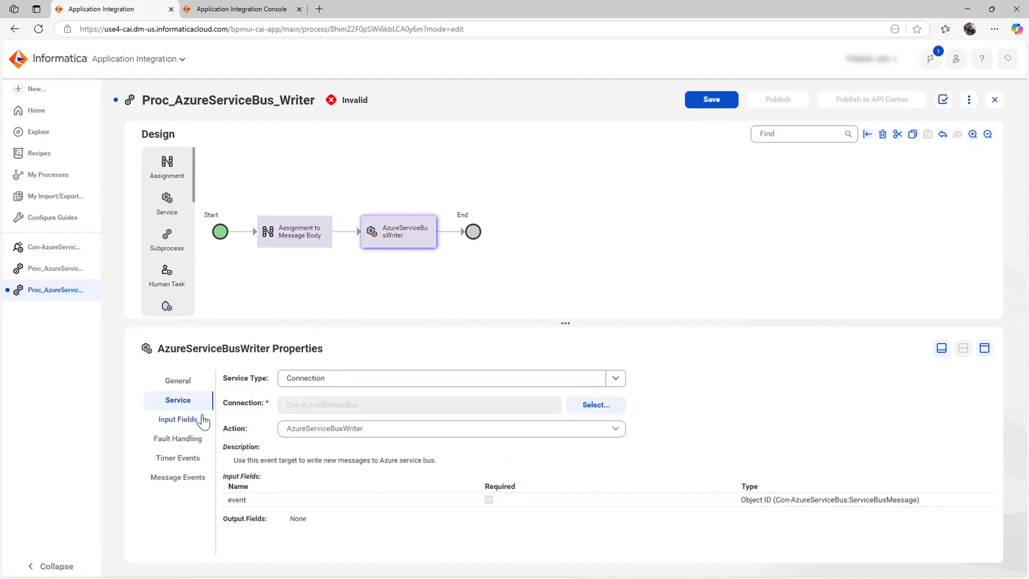
{"action": "left_click", "coordinate": [320, 432]}
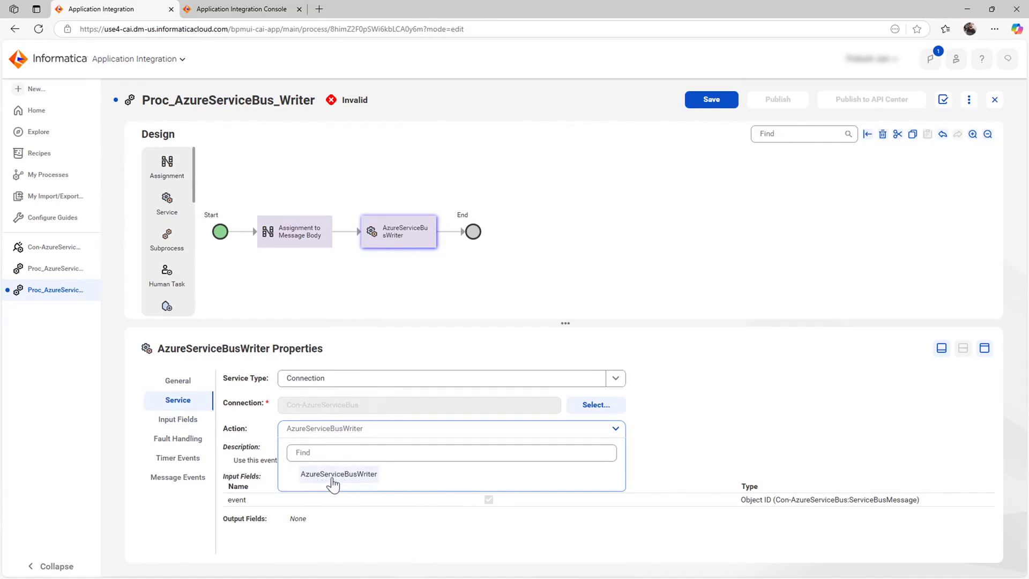
{"action": "left_click", "coordinate": [718, 457]}
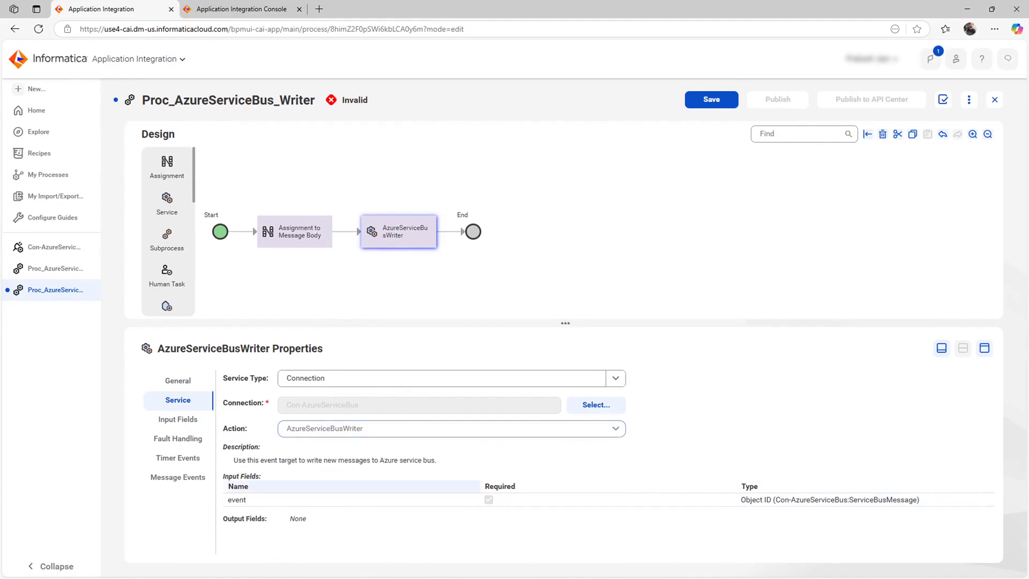
{"action": "left_click", "coordinate": [170, 420]}
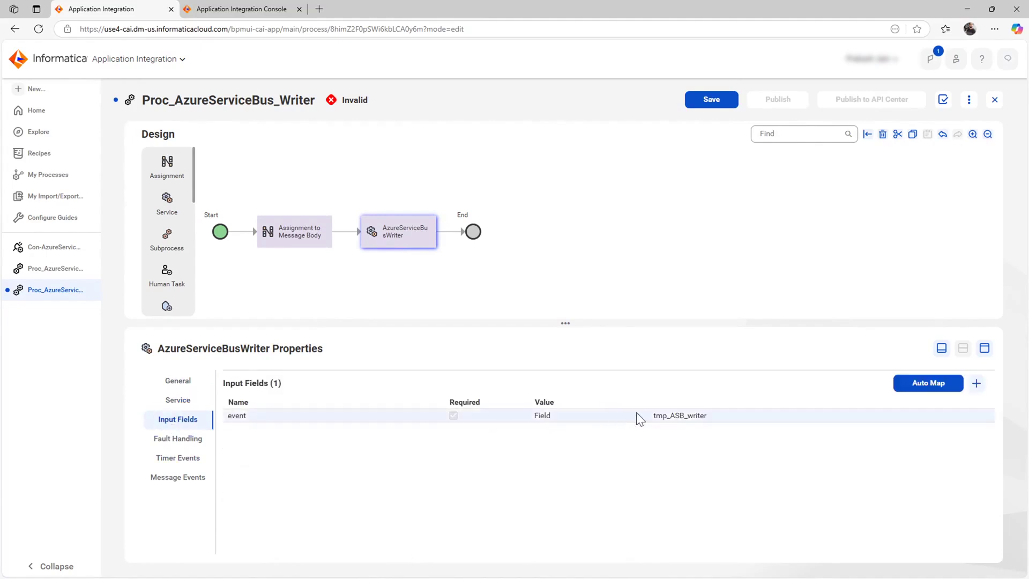
{"action": "left_click_drag", "start_coordinate": [649, 417], "coordinate": [708, 418]}
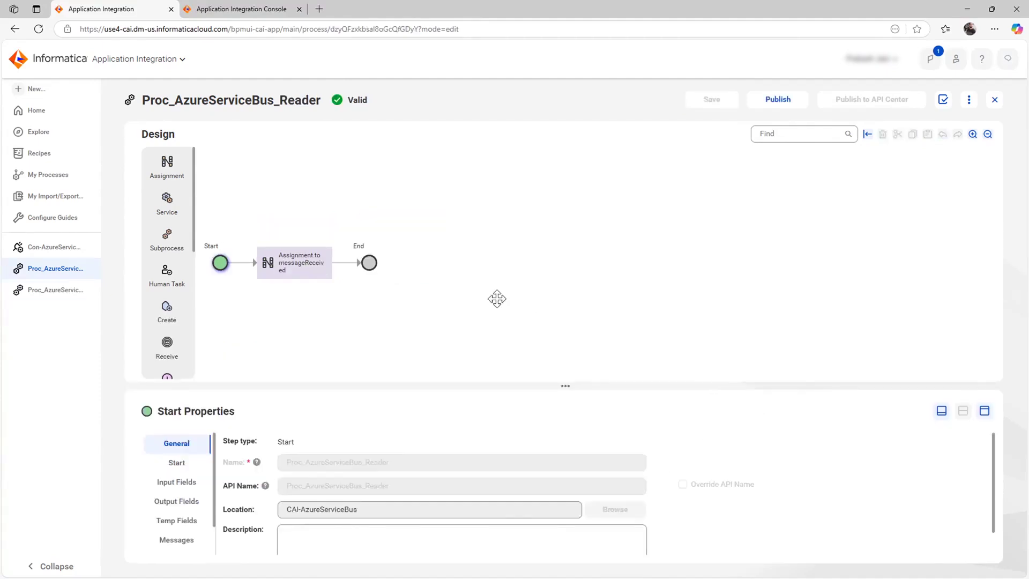
Create a new Process asset and set its start binding to Event.
{"action": "left_click", "coordinate": [24, 90]}
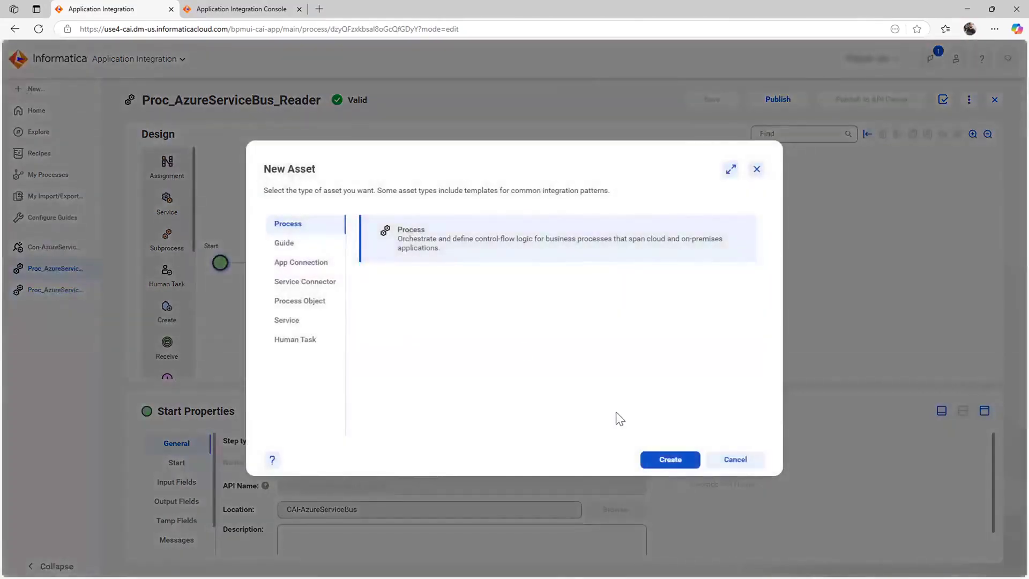
{"action": "left_click", "coordinate": [669, 459]}
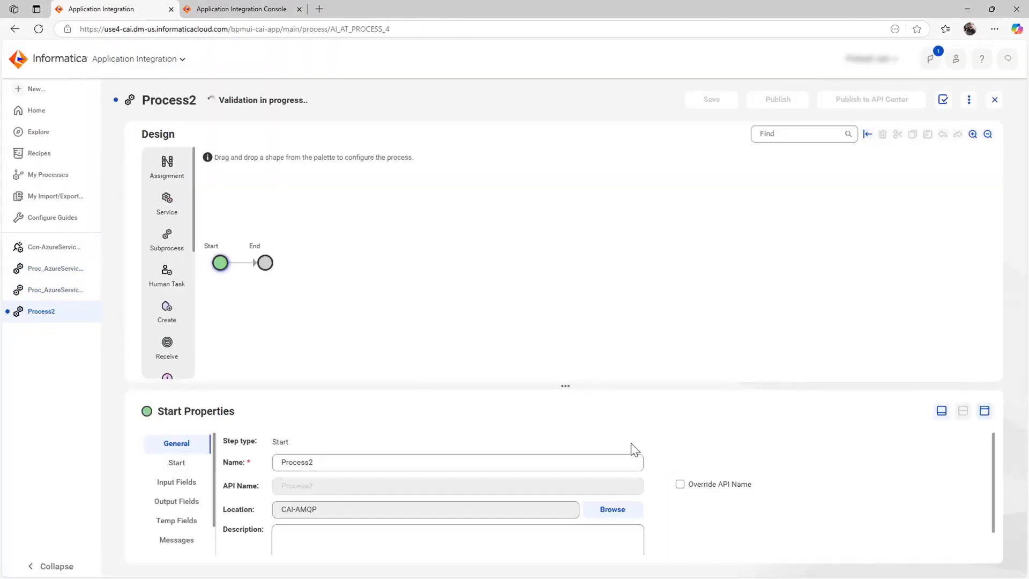
{"action": "left_click_drag", "start_coordinate": [404, 387], "coordinate": [375, 271]}
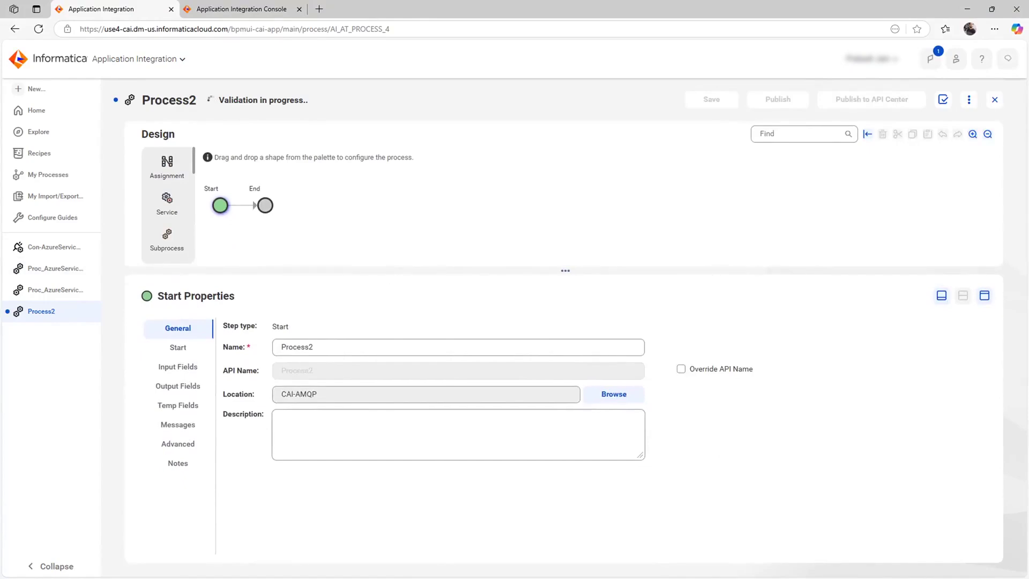
{"action": "left_click", "coordinate": [166, 348]}
{"action": "left_click", "coordinate": [537, 325]}
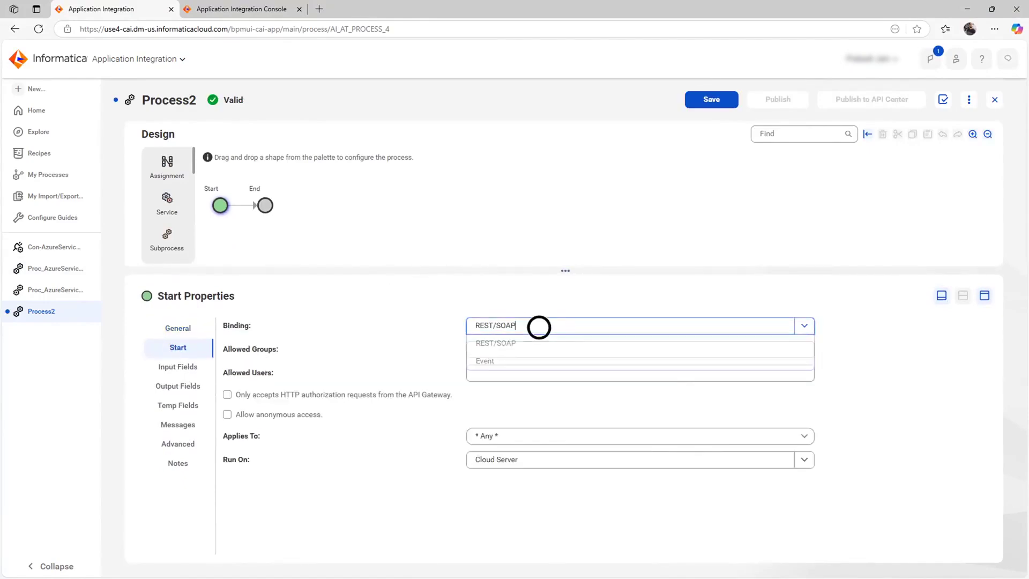
{"action": "left_click", "coordinate": [504, 363]}
Set the event source to Con-AzureServiceBus:AzureServiceBusReader by searching for Azure, and view the process's input fields.
{"action": "left_click", "coordinate": [387, 351]}
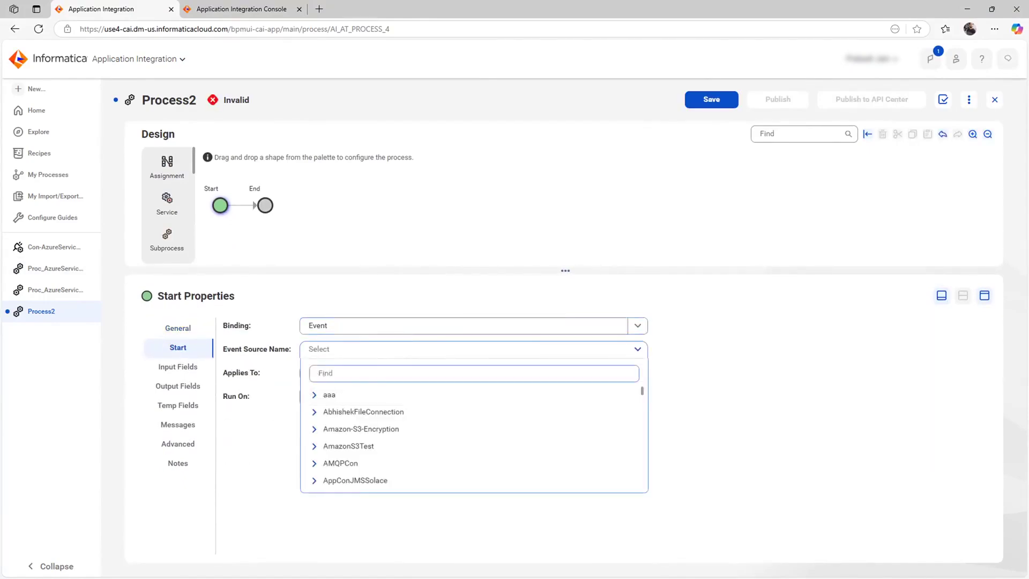
{"action": "left_click", "coordinate": [324, 374]}
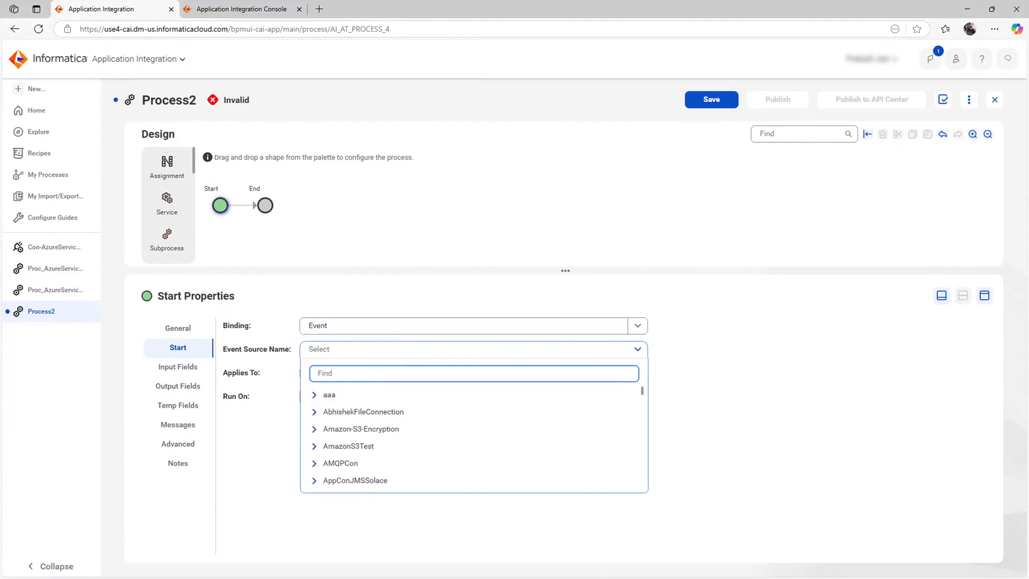
{"action": "type", "text": "Azure"}
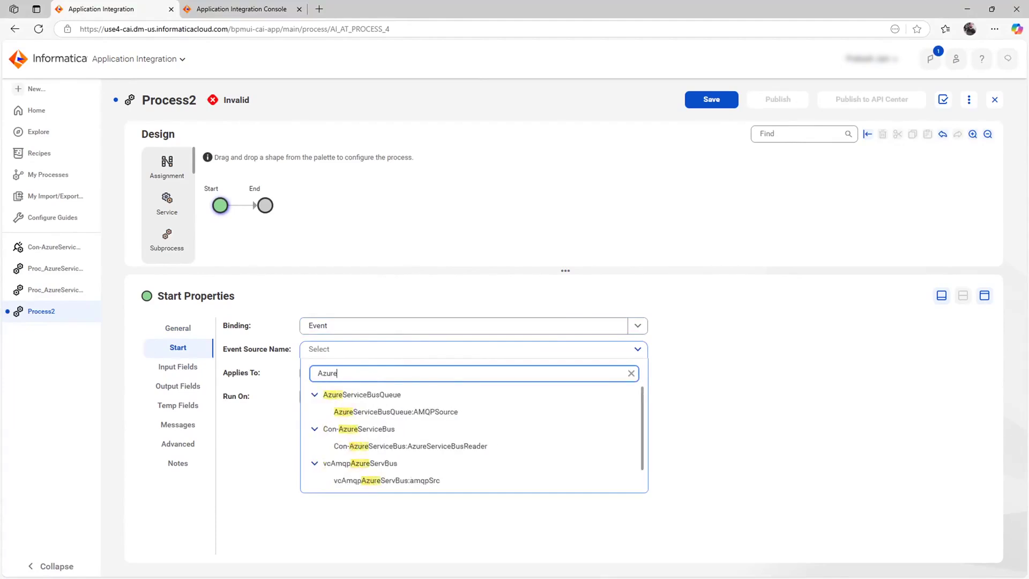
{"action": "left_click", "coordinate": [450, 447]}
{"action": "left_click", "coordinate": [377, 449]}
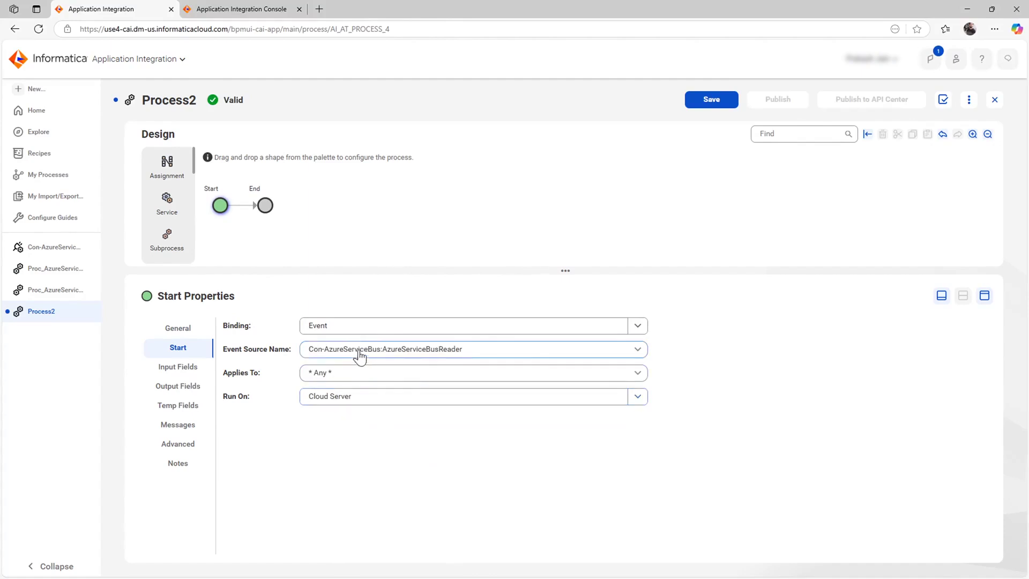
{"action": "left_click", "coordinate": [167, 367]}
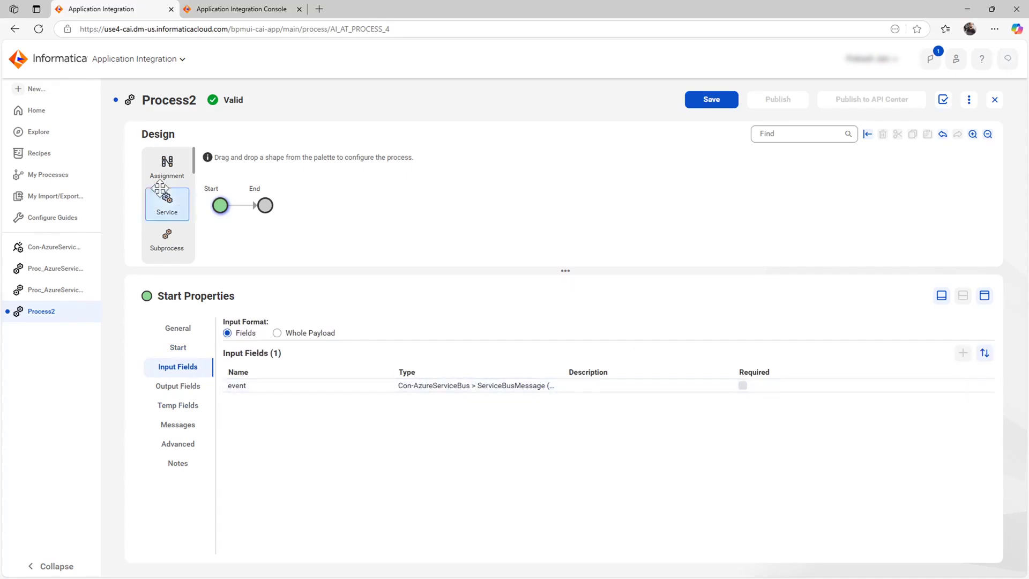
Add an Assignment step between Start and End of Process2 and inspect the event fields available for assignment.
{"action": "left_click_drag", "start_coordinate": [167, 166], "coordinate": [236, 210]}
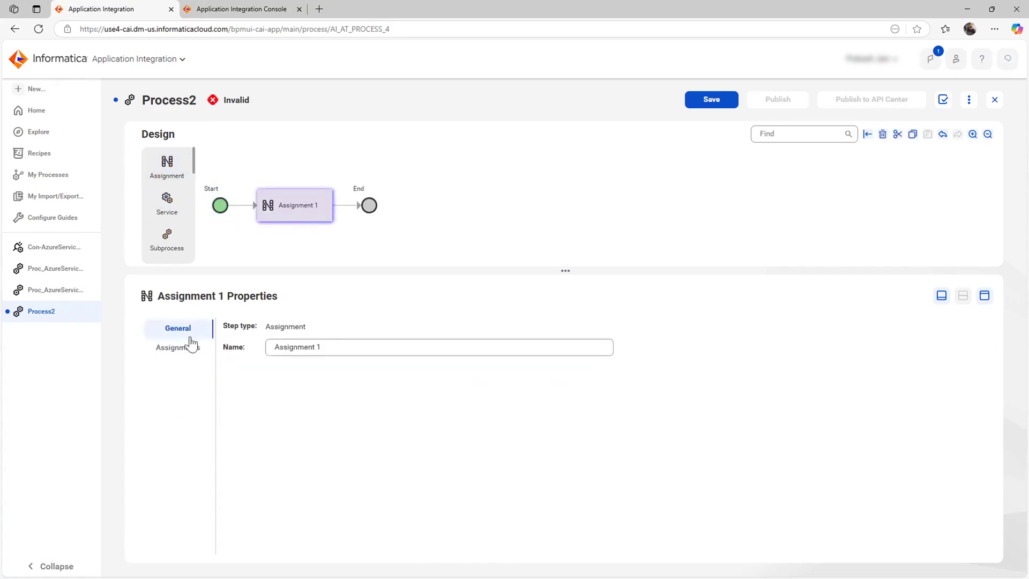
{"action": "left_click", "coordinate": [176, 349]}
{"action": "left_click", "coordinate": [968, 331]}
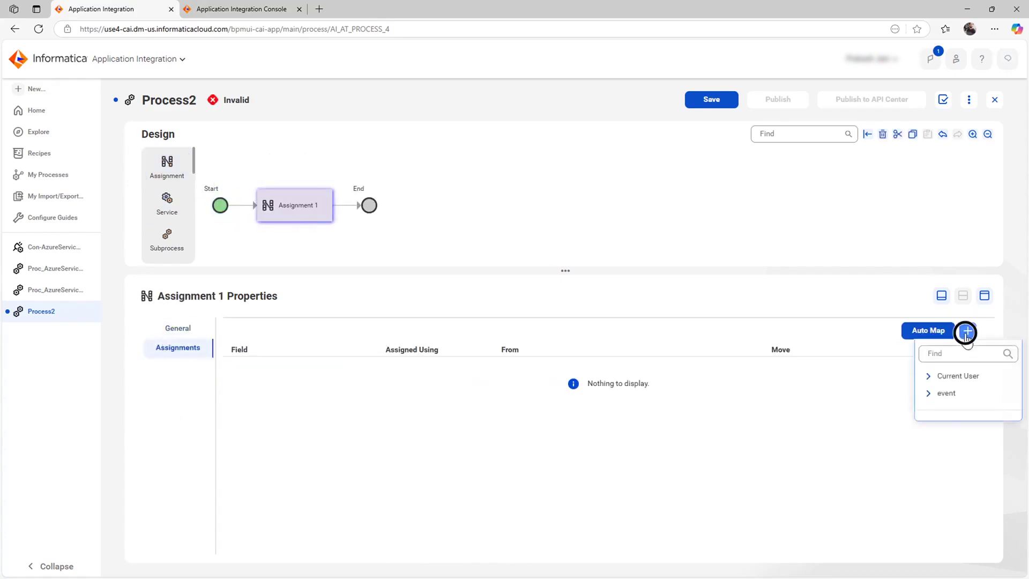
{"action": "left_click", "coordinate": [929, 394]}
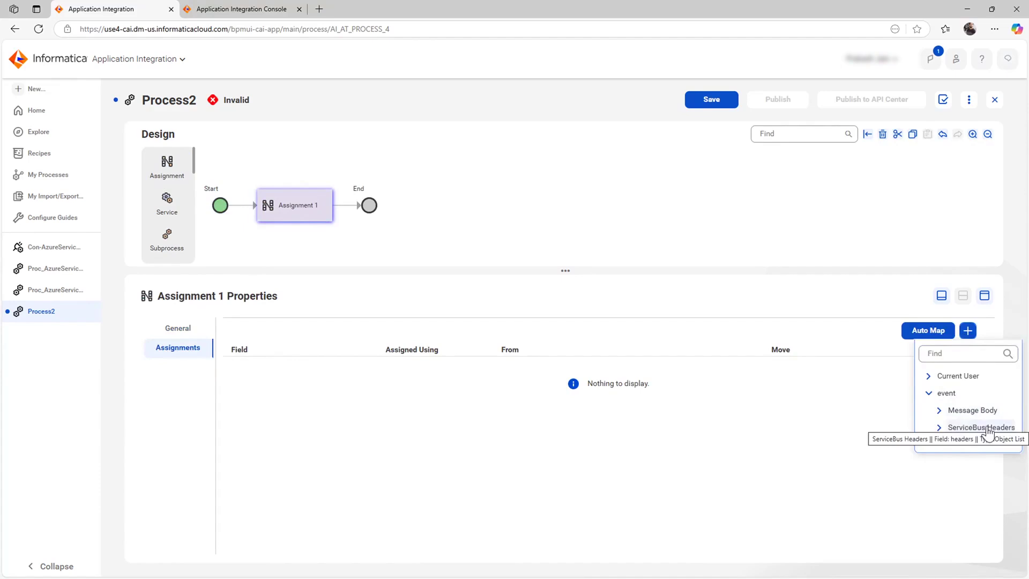
{"action": "left_click", "coordinate": [553, 401]}
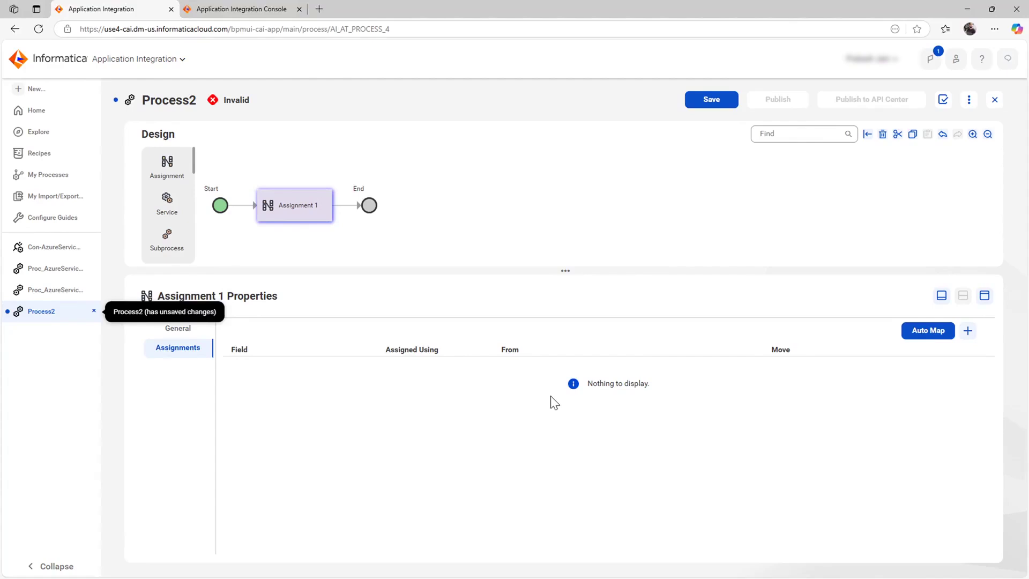
Run Proc_AzureServiceBus_Writer using the Test2 input with in_msg "CAI-ASB Integration" and close the execution status.
{"action": "left_click", "coordinate": [45, 294]}
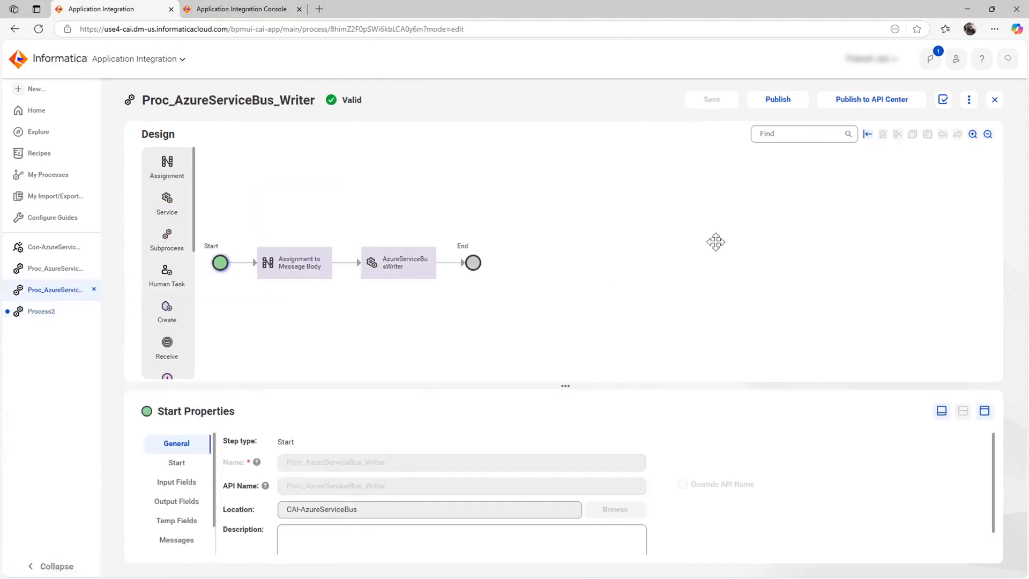
{"action": "left_click", "coordinate": [969, 99]}
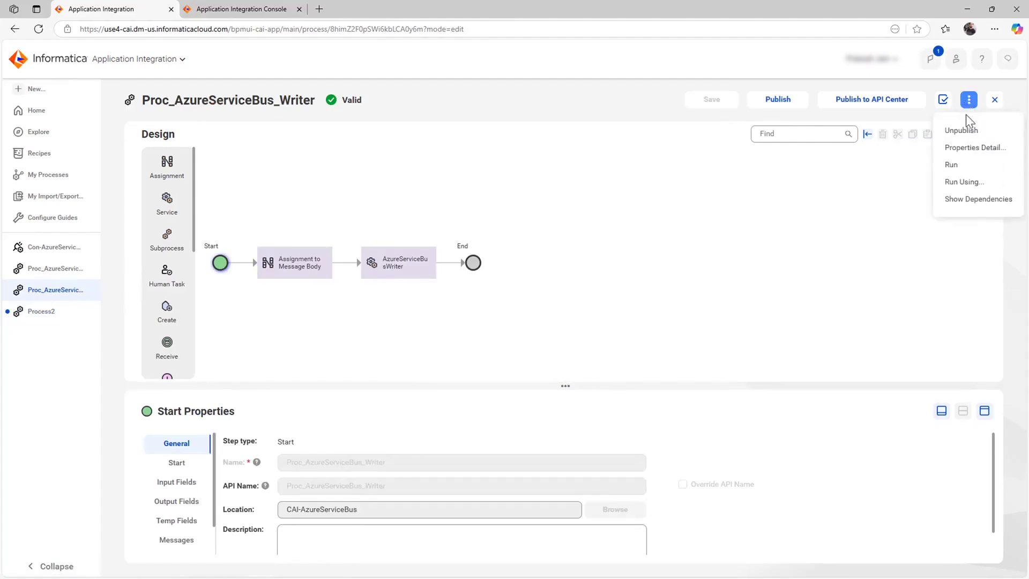
{"action": "left_click", "coordinate": [959, 184]}
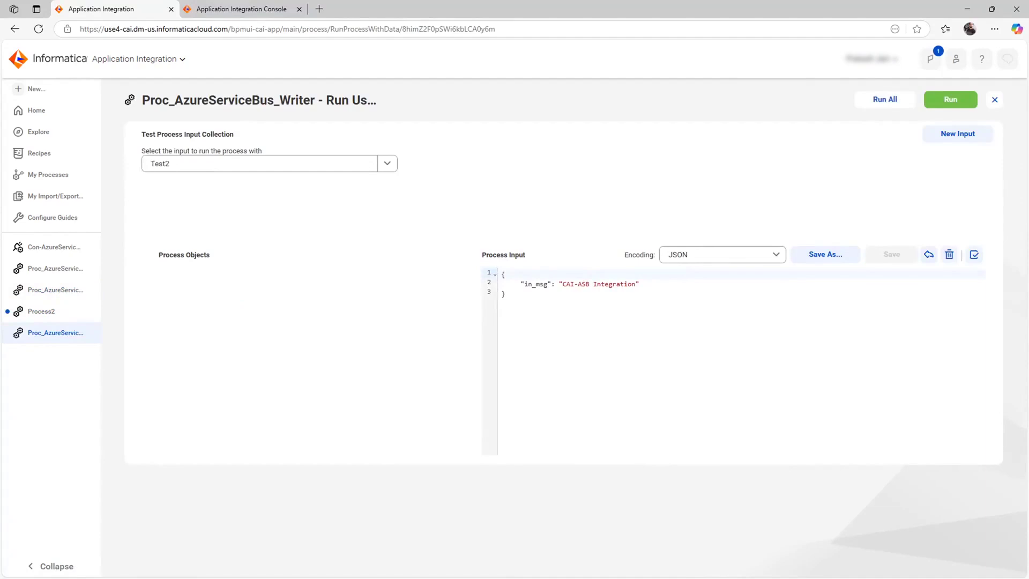
{"action": "left_click_drag", "start_coordinate": [562, 284], "coordinate": [635, 284]}
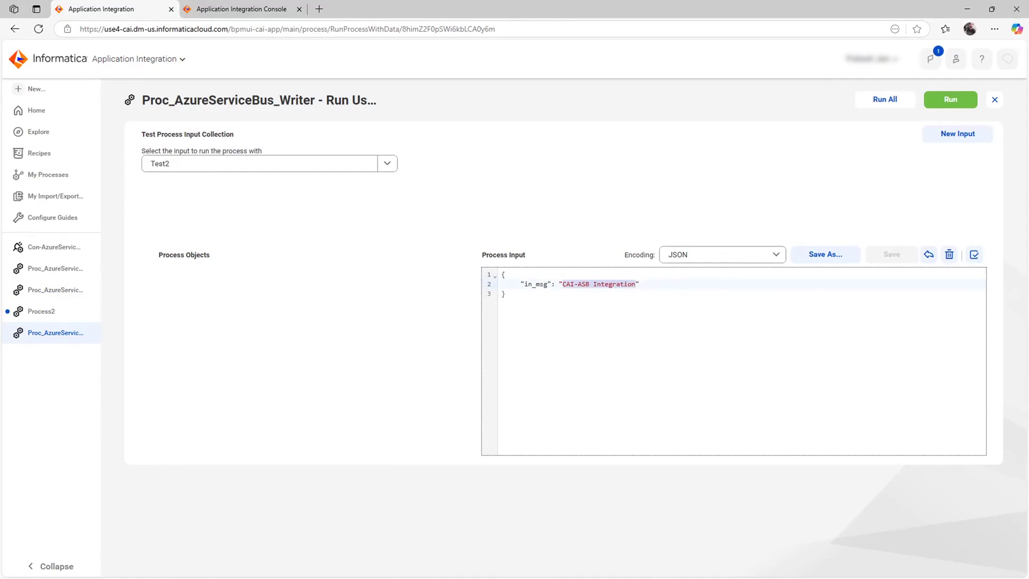
{"action": "left_click", "coordinate": [941, 107]}
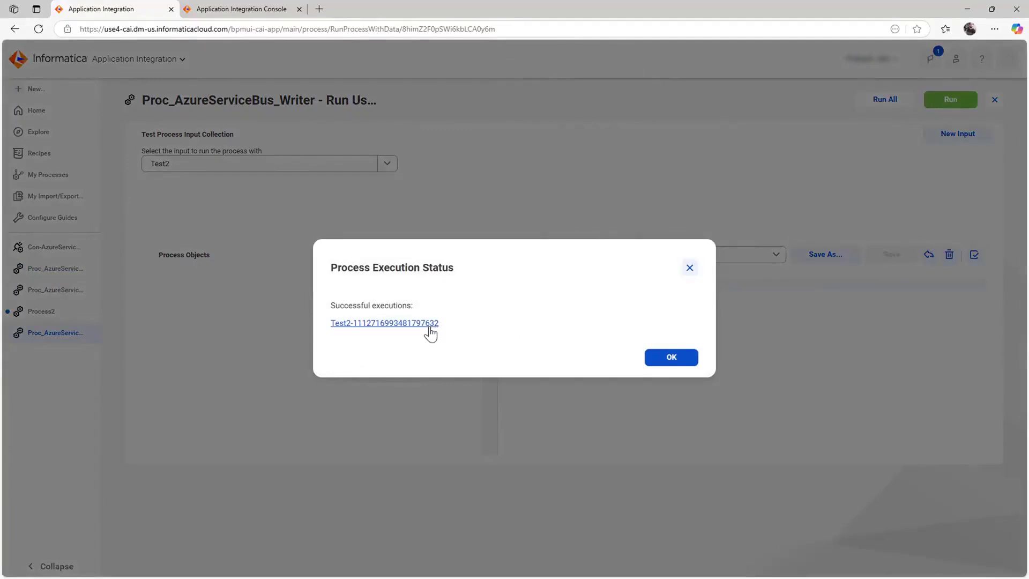
{"action": "left_click", "coordinate": [653, 362]}
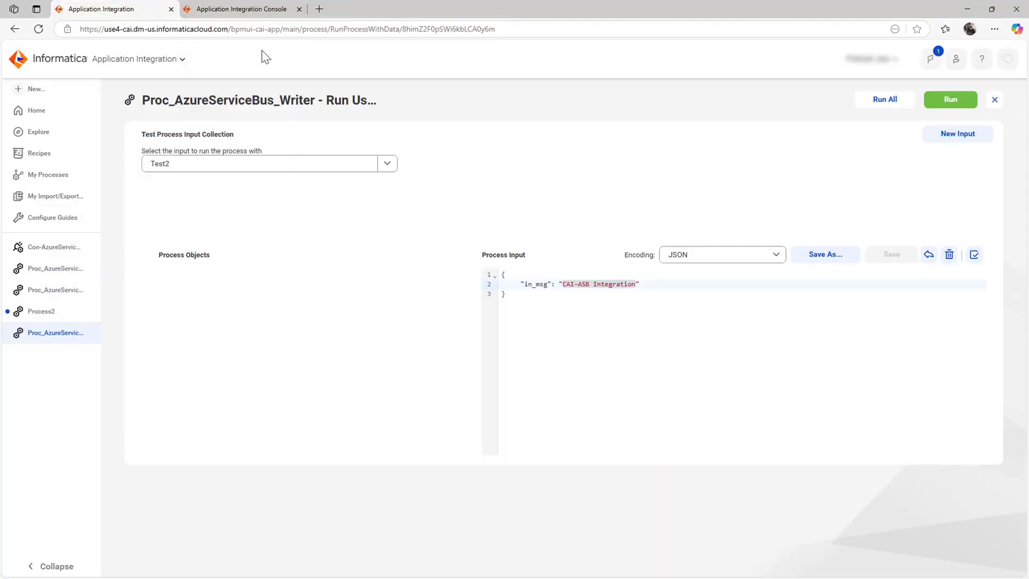
Switch to Application Integration Console, refresh the cloud process list and open the Proc_AzureServiceBus_Writer run.
{"action": "left_click", "coordinate": [216, 9]}
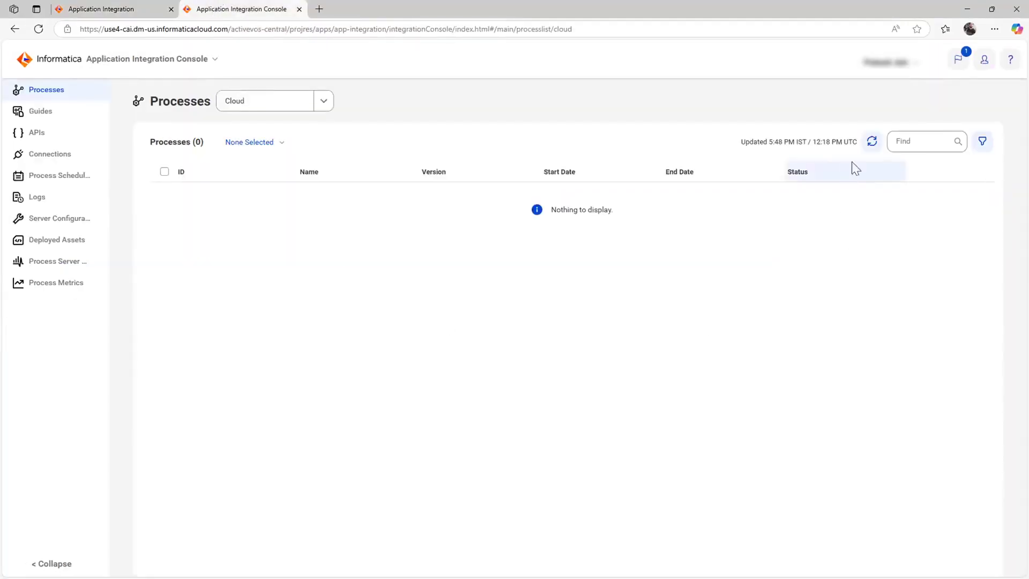
{"action": "left_click", "coordinate": [871, 141]}
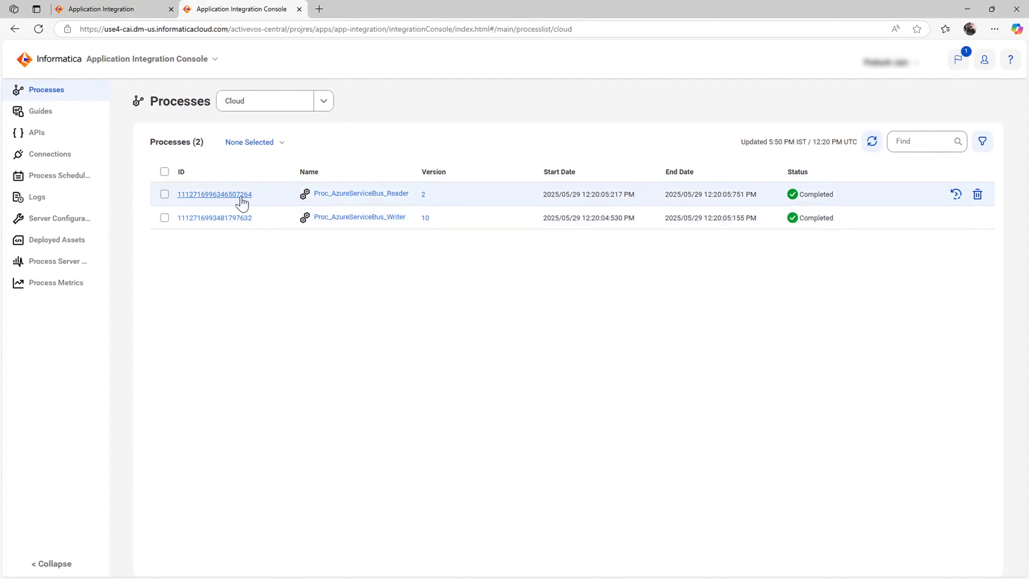
{"action": "left_click", "coordinate": [230, 219]}
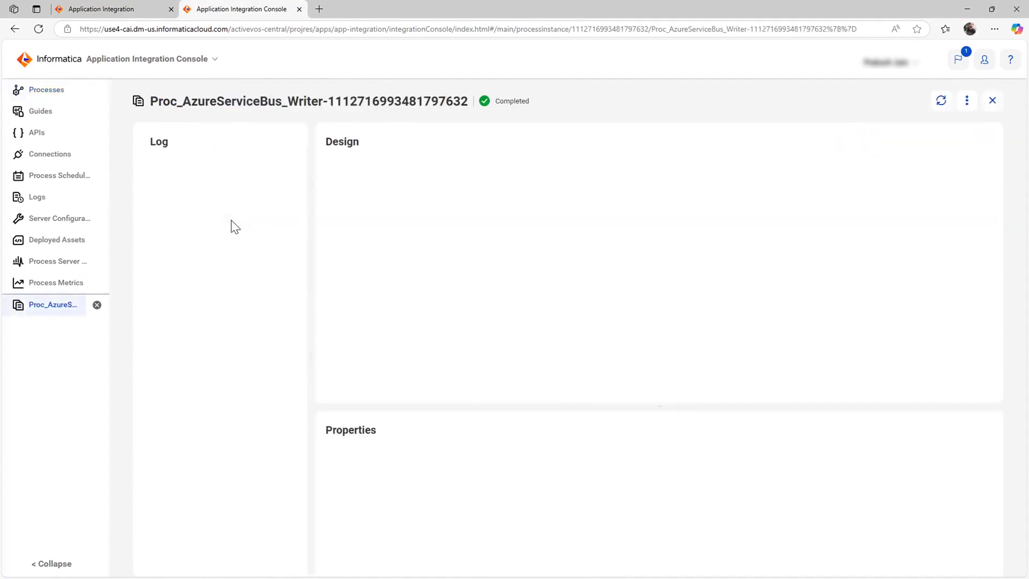
Enlarge the properties of the Proc_AzureServiceBus_Writer run and examine the in_msg value in the Start step's input fields.
{"action": "left_click_drag", "start_coordinate": [480, 399], "coordinate": [471, 328]}
{"action": "left_click", "coordinate": [375, 395]}
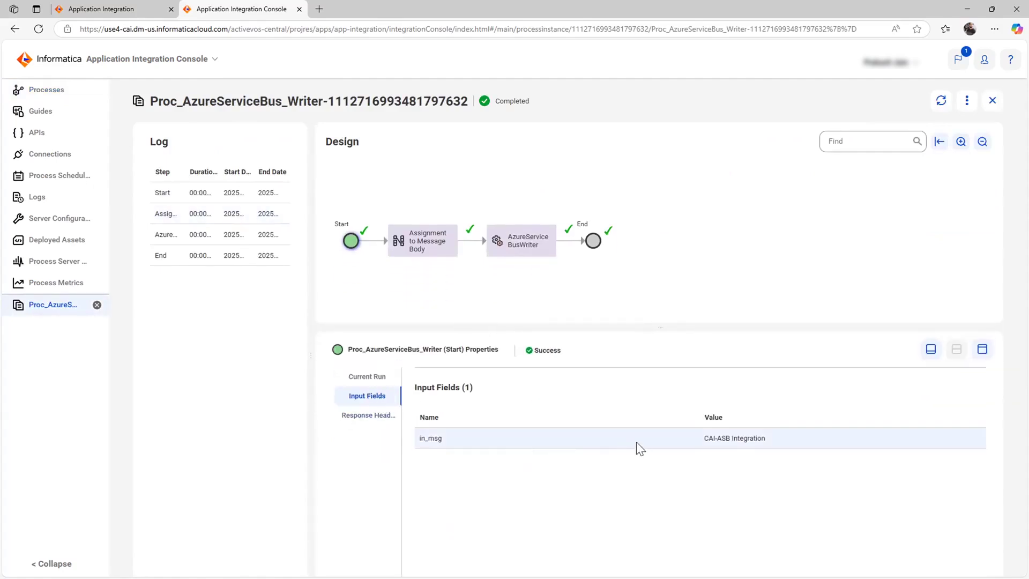
{"action": "left_click_drag", "start_coordinate": [698, 439], "coordinate": [770, 440]}
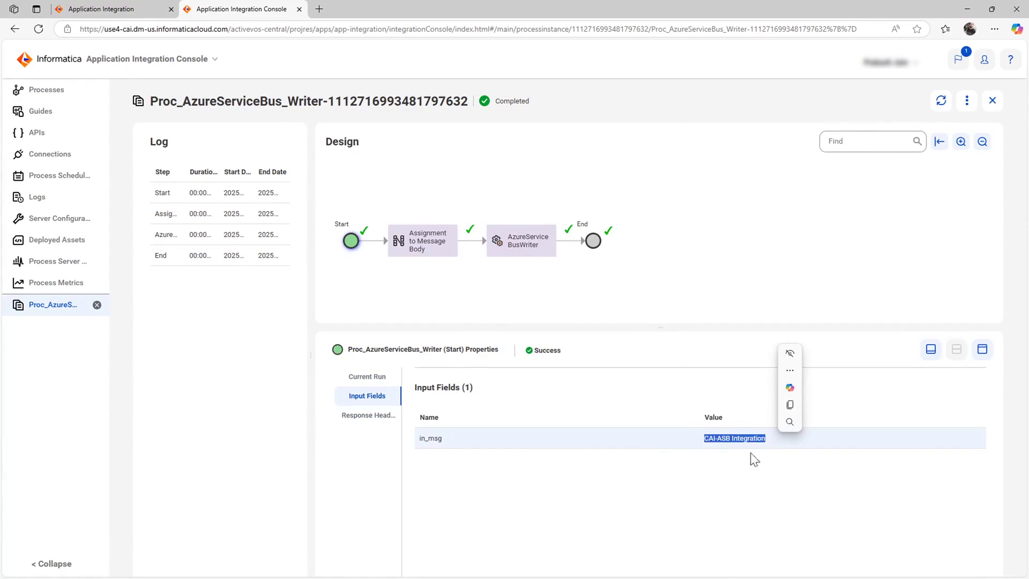
{"action": "left_click", "coordinate": [624, 458]}
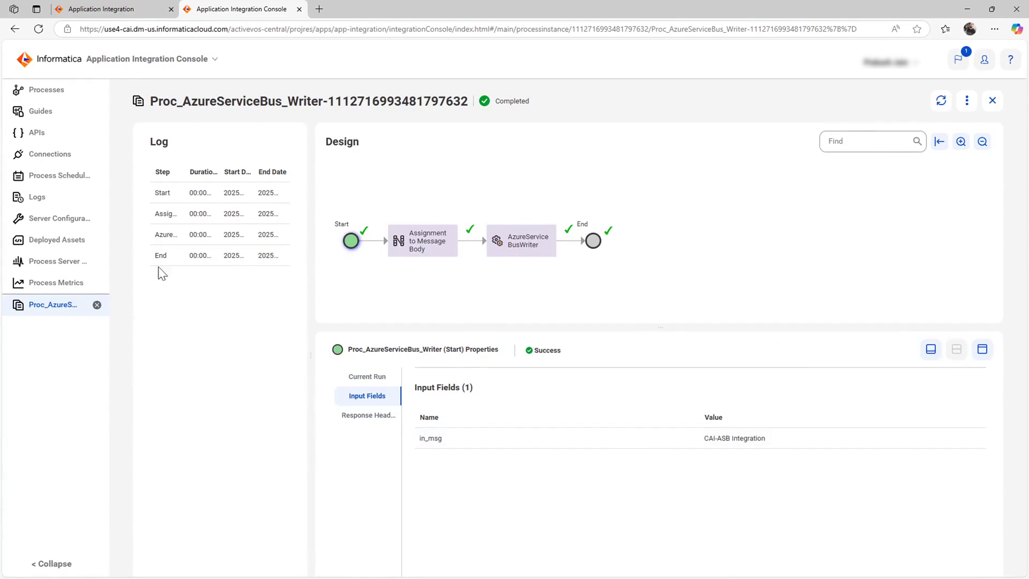
Open the Proc_AzureServiceBus_Reader run from the process list and examine the message body in the Start step's event input.
{"action": "left_click", "coordinate": [55, 92]}
{"action": "left_click", "coordinate": [227, 194]}
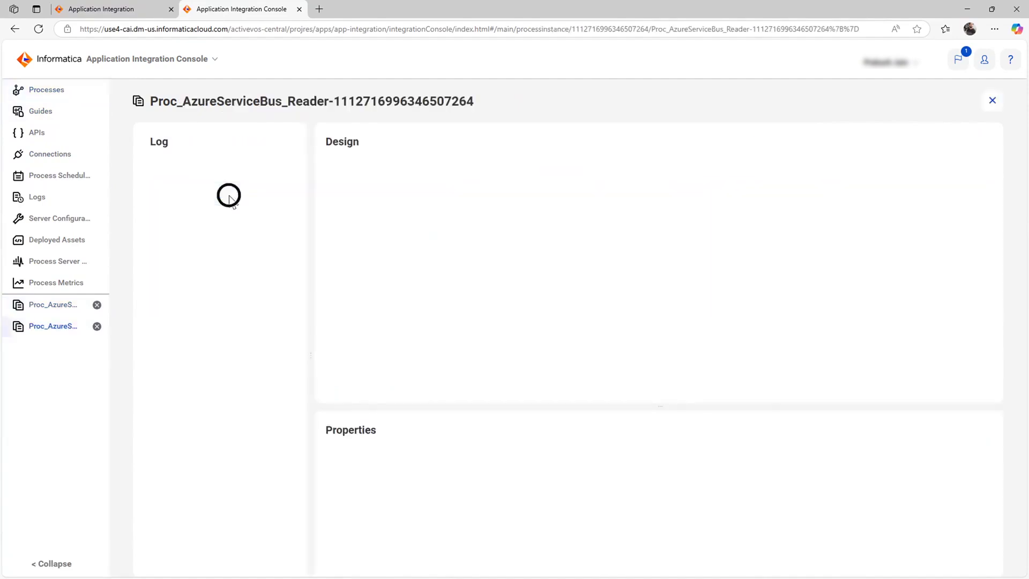
{"action": "left_click_drag", "start_coordinate": [558, 396], "coordinate": [567, 200]}
{"action": "left_click", "coordinate": [365, 276]}
{"action": "scroll", "coordinate": [684, 392], "scroll_direction": "down", "scroll_amount": 10}
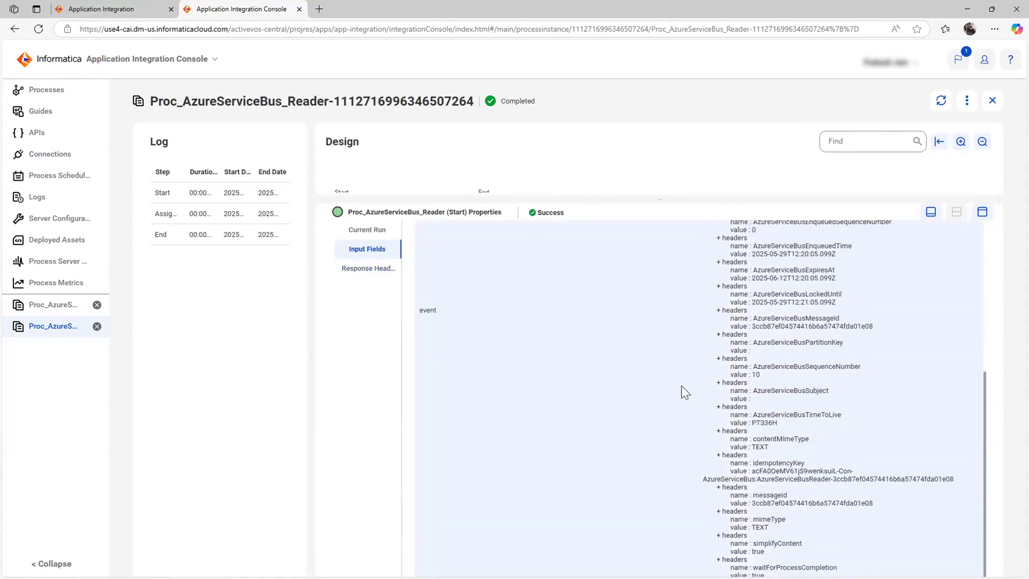
{"action": "key", "text": "ctrl+minus"}
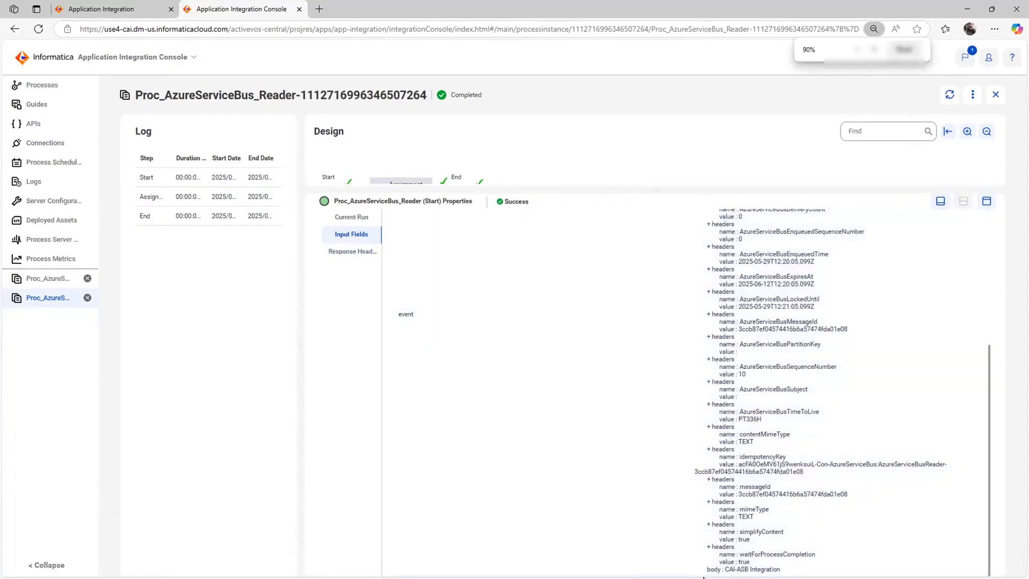
{"action": "left_click_drag", "start_coordinate": [706, 569], "coordinate": [780, 570]}
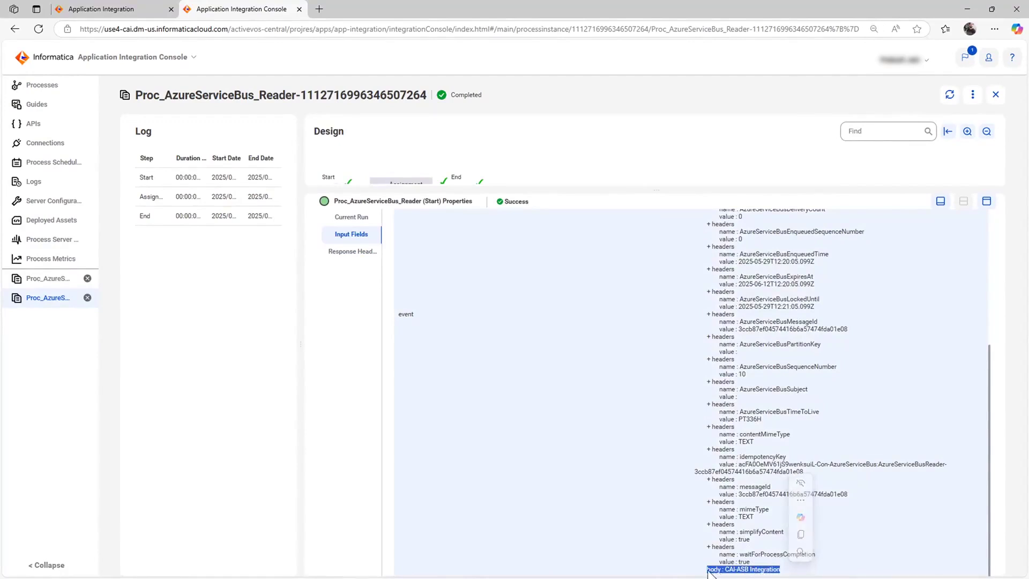
{"action": "left_click", "coordinate": [707, 570]}
Examine the ServiceBusMessage headers in the reader run's event input, from AzureServiceBusApplicationProperties down.
{"action": "scroll", "coordinate": [707, 571], "scroll_direction": "up", "scroll_amount": 5}
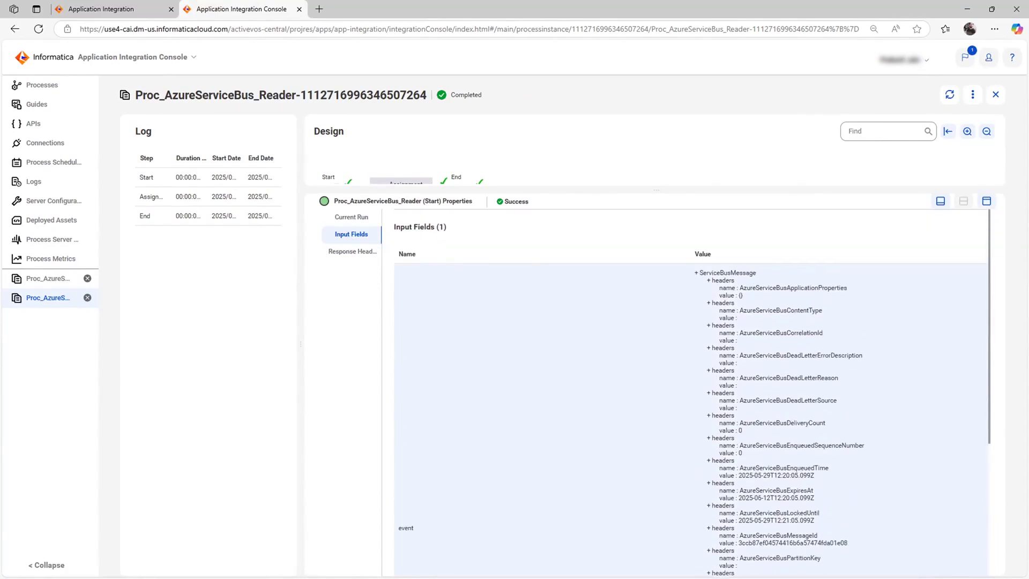
{"action": "left_click_drag", "start_coordinate": [699, 272], "coordinate": [795, 536]}
{"action": "scroll", "coordinate": [795, 535], "scroll_direction": "down", "scroll_amount": 4}
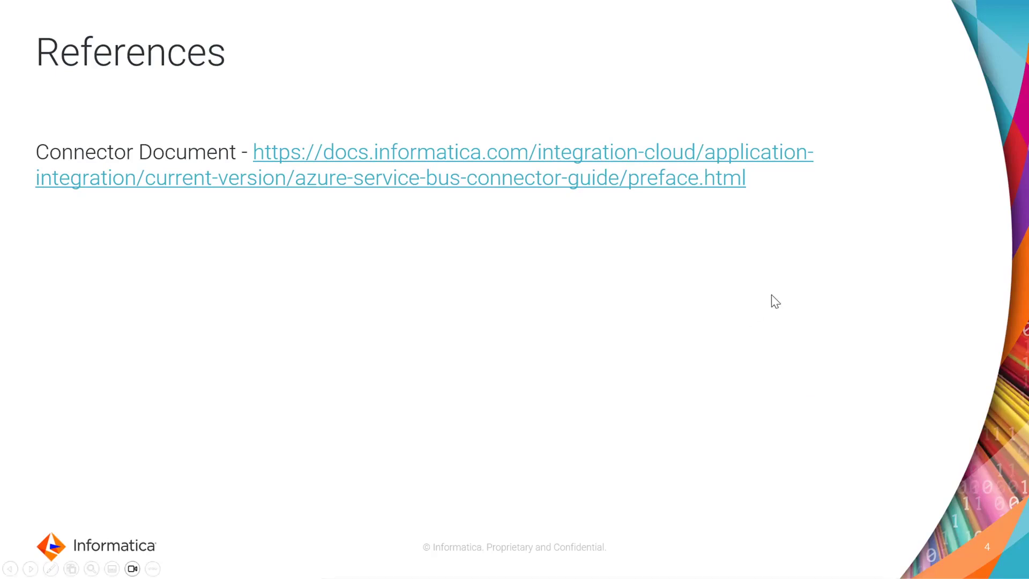
{"action": "left_click", "coordinate": [760, 309]}
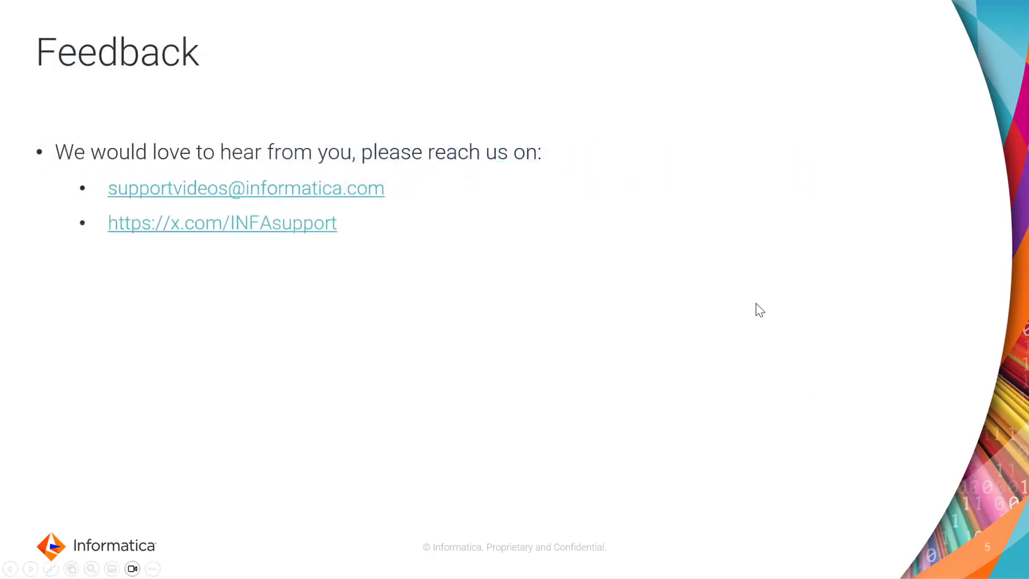